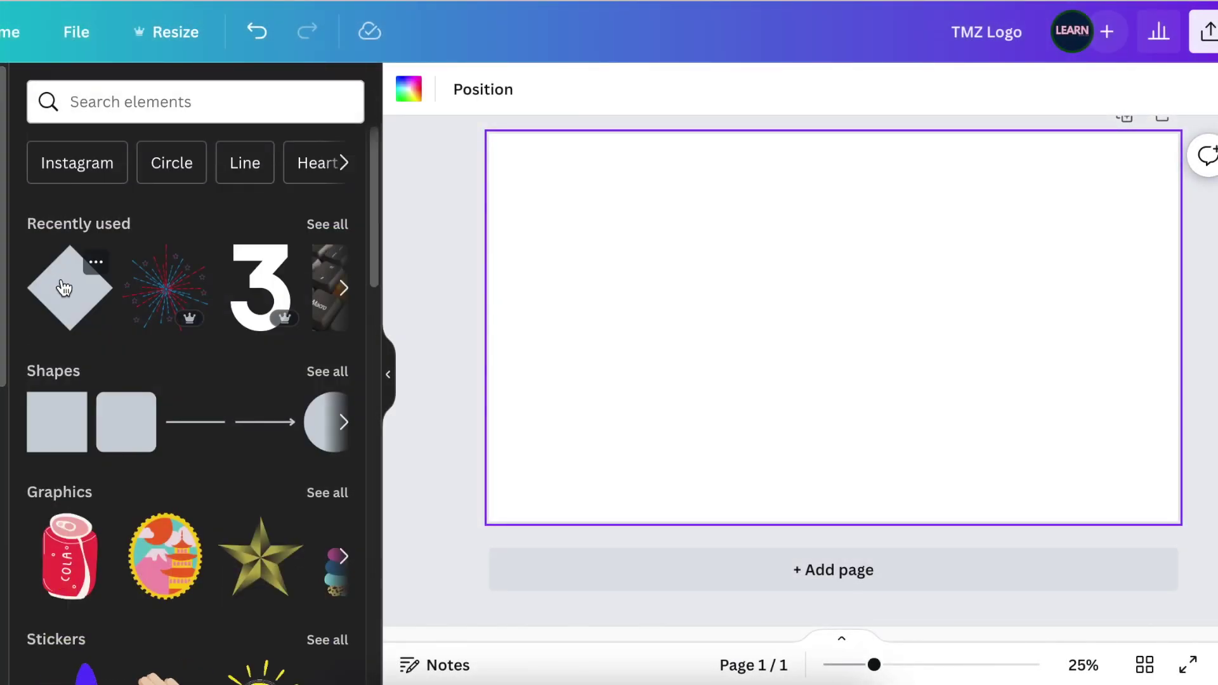
Add an enlarged diamond at the upper left and fill it with a red-orange gradient
{"action": "left_click", "coordinate": [64, 287]}
{"action": "mouse_move", "coordinate": [775, 382]}
{"action": "left_mouse_down"}
{"action": "mouse_move", "coordinate": [728, 407]}
{"action": "mouse_move", "coordinate": [699, 461]}
{"action": "left_mouse_up"}
{"action": "mouse_move", "coordinate": [824, 424]}
{"action": "left_mouse_down"}
{"action": "mouse_move", "coordinate": [699, 363]}
{"action": "mouse_move", "coordinate": [661, 379]}
{"action": "left_mouse_up"}
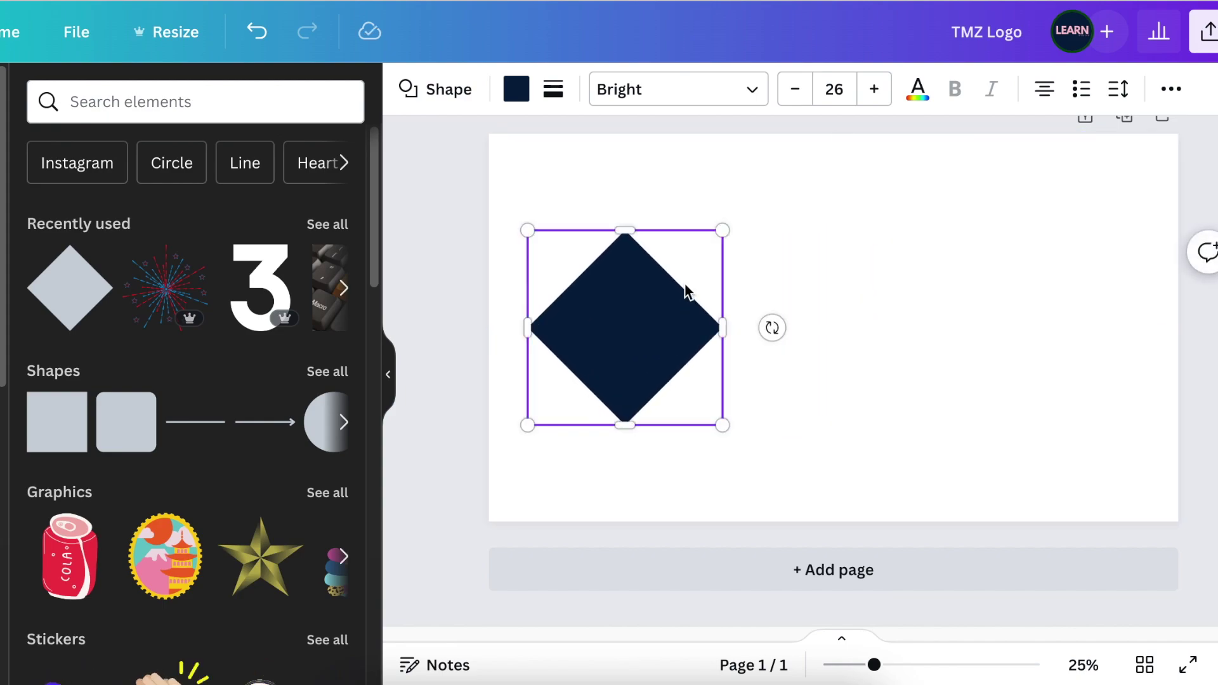
{"action": "left_click", "coordinate": [515, 91]}
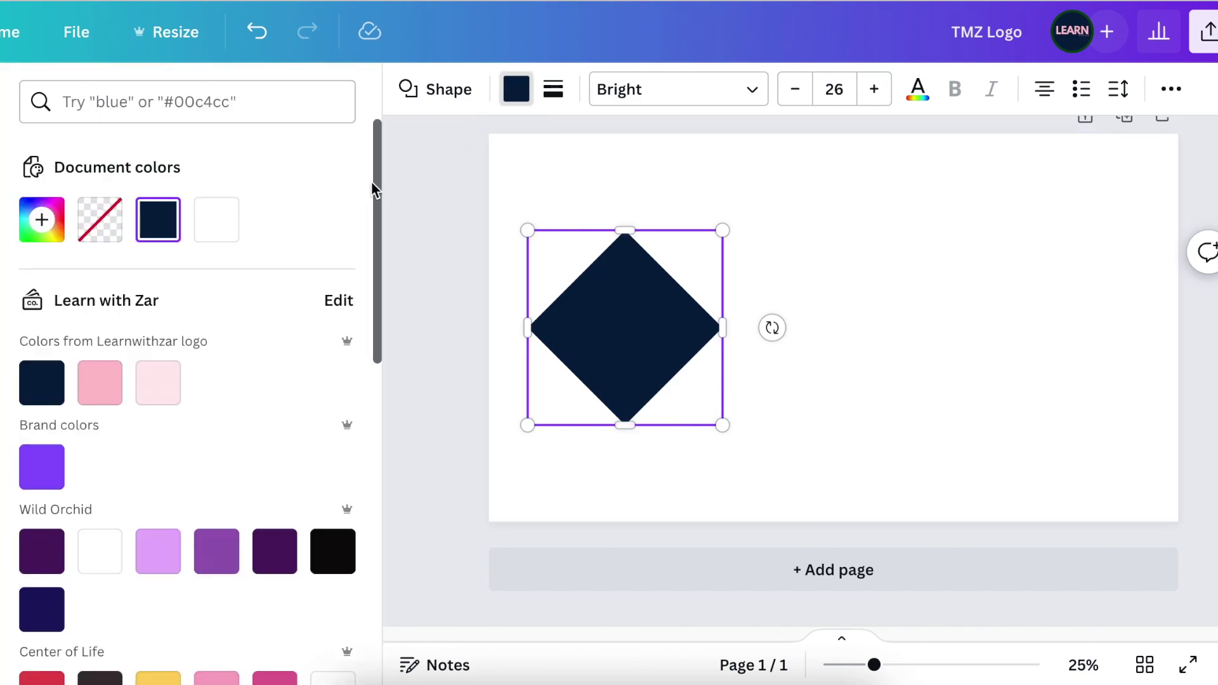
{"action": "scroll", "coordinate": [371, 181], "scroll_direction": "down", "scroll_amount": 1}
{"action": "scroll", "coordinate": [364, 239], "scroll_direction": "down", "scroll_amount": 6}
{"action": "scroll", "coordinate": [356, 508], "scroll_direction": "down", "scroll_amount": 1}
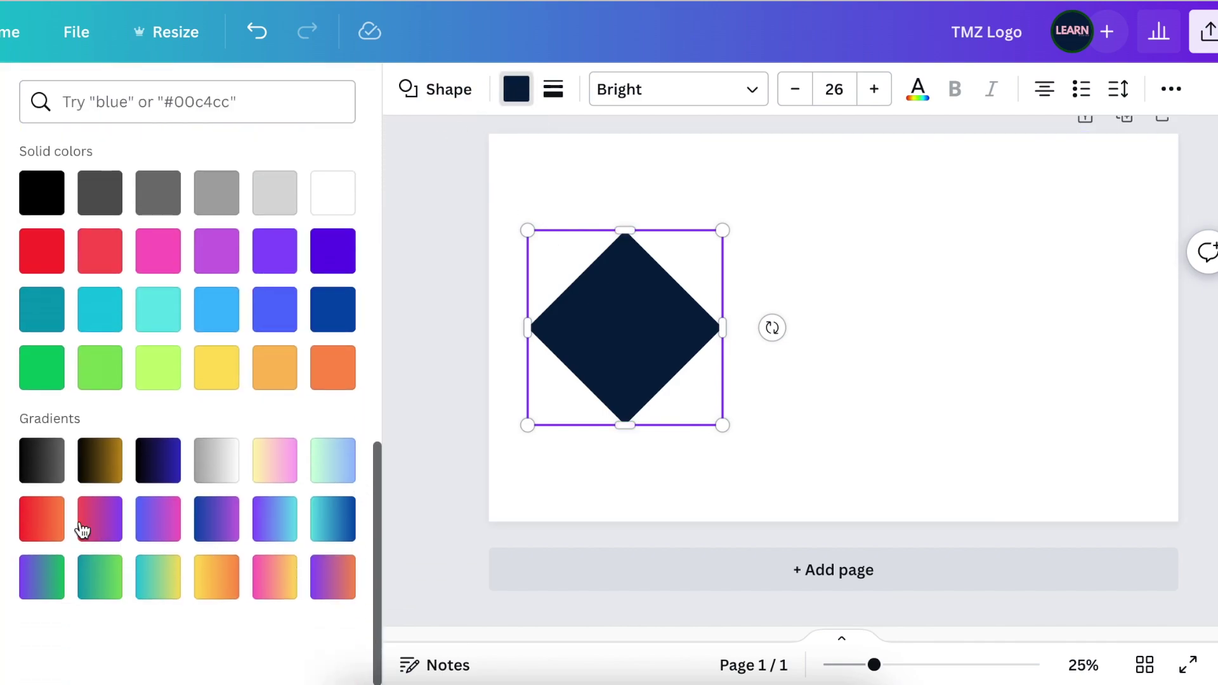
{"action": "left_click", "coordinate": [41, 520]}
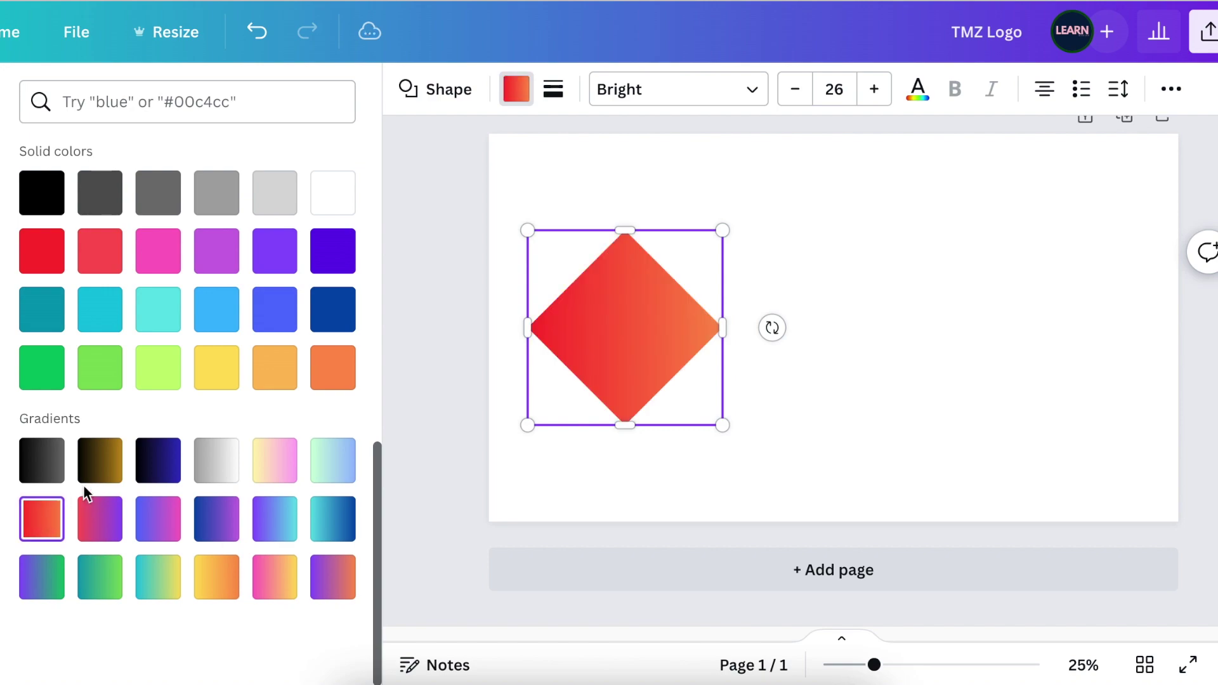
Duplicate the diamond, make the copy white and shrink it to leave a gradient border
{"action": "left_click", "coordinate": [689, 398]}
{"action": "left_click", "coordinate": [612, 359]}
{"action": "left_click", "coordinate": [593, 180]}
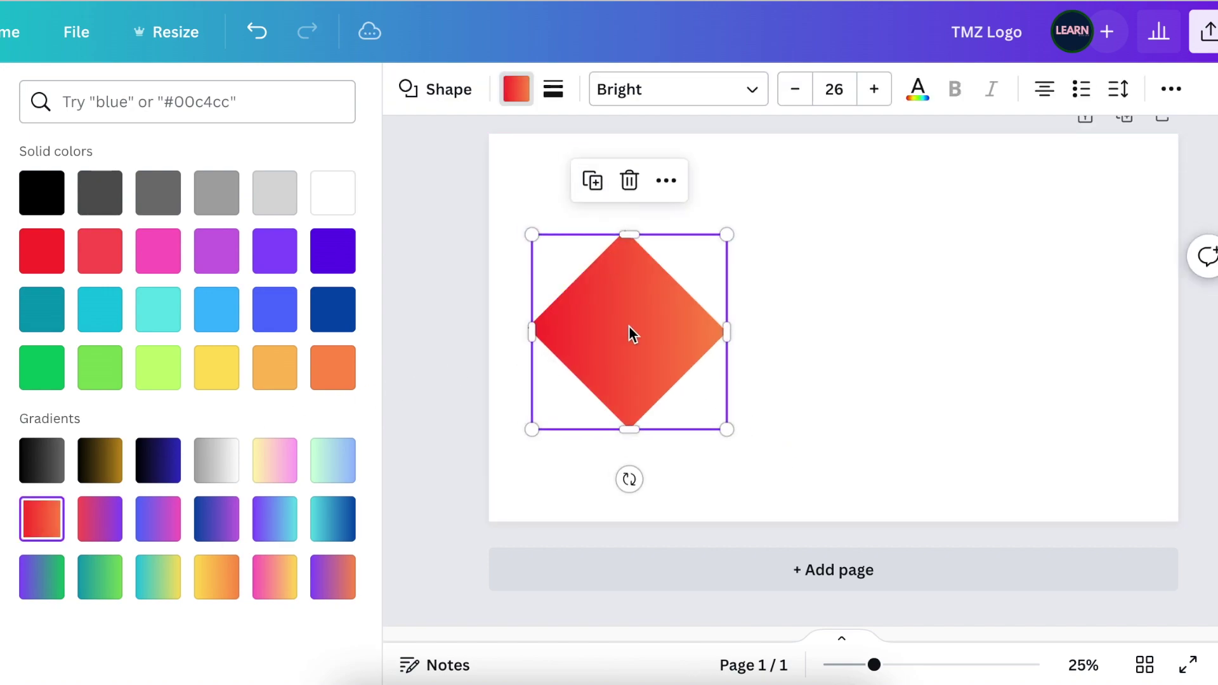
{"action": "left_click", "coordinate": [352, 202]}
{"action": "left_click_drag", "start_coordinate": [725, 428], "coordinate": [712, 413]}
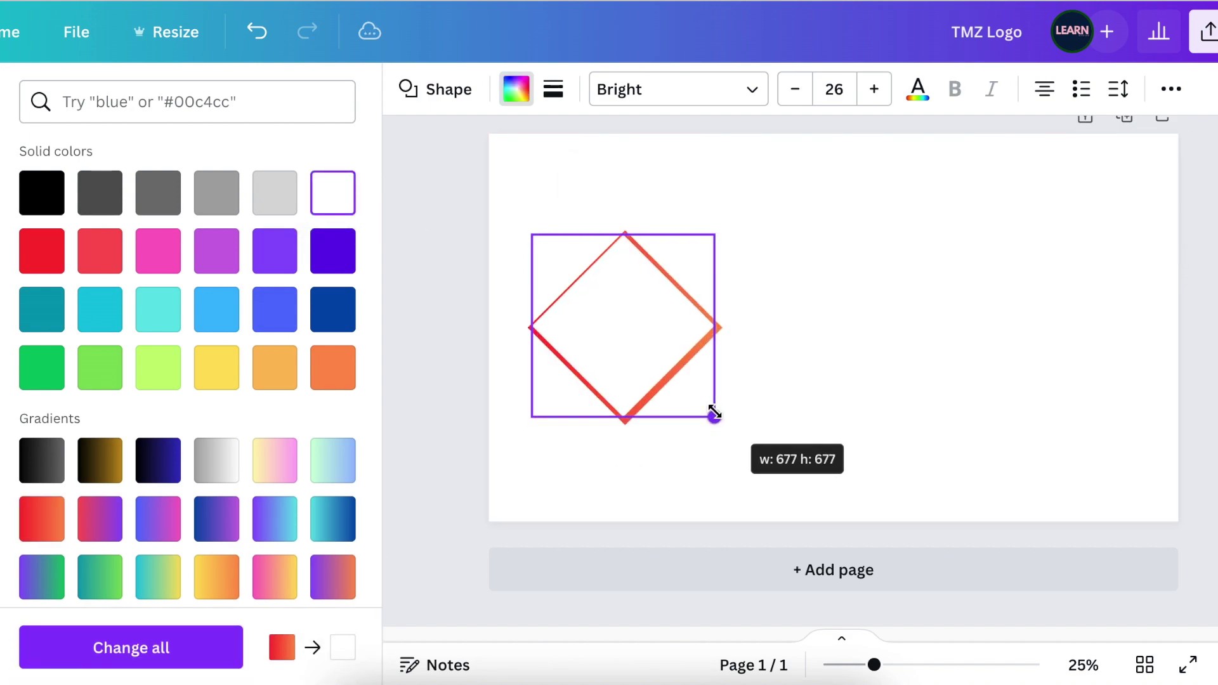
{"action": "left_click_drag", "start_coordinate": [631, 349], "coordinate": [632, 349]}
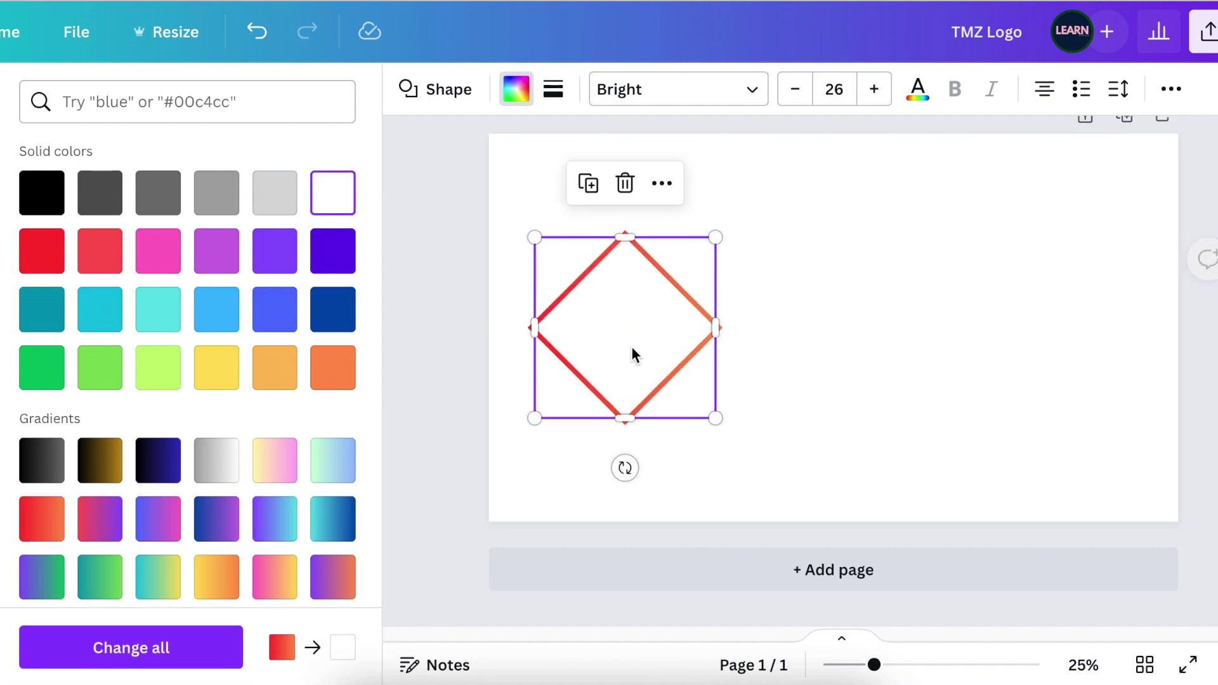
{"action": "left_click", "coordinate": [542, 319]}
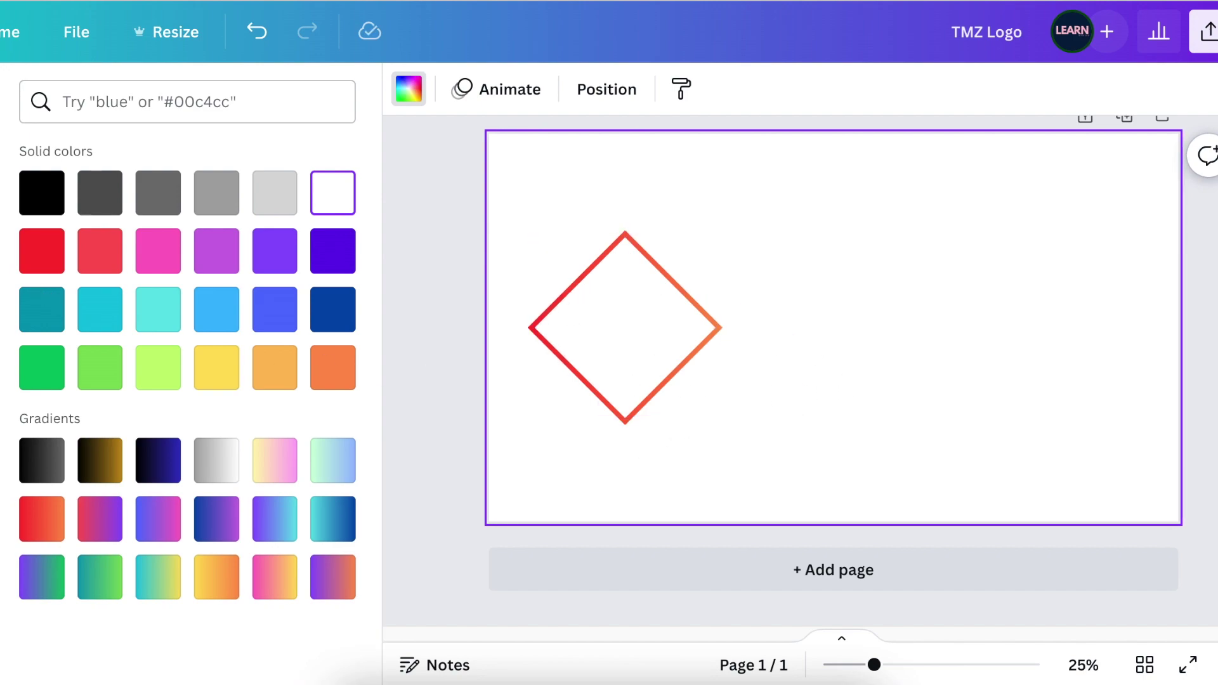
Select both diamond layers and copy the outline twice to the right
{"action": "left_click", "coordinate": [461, 299]}
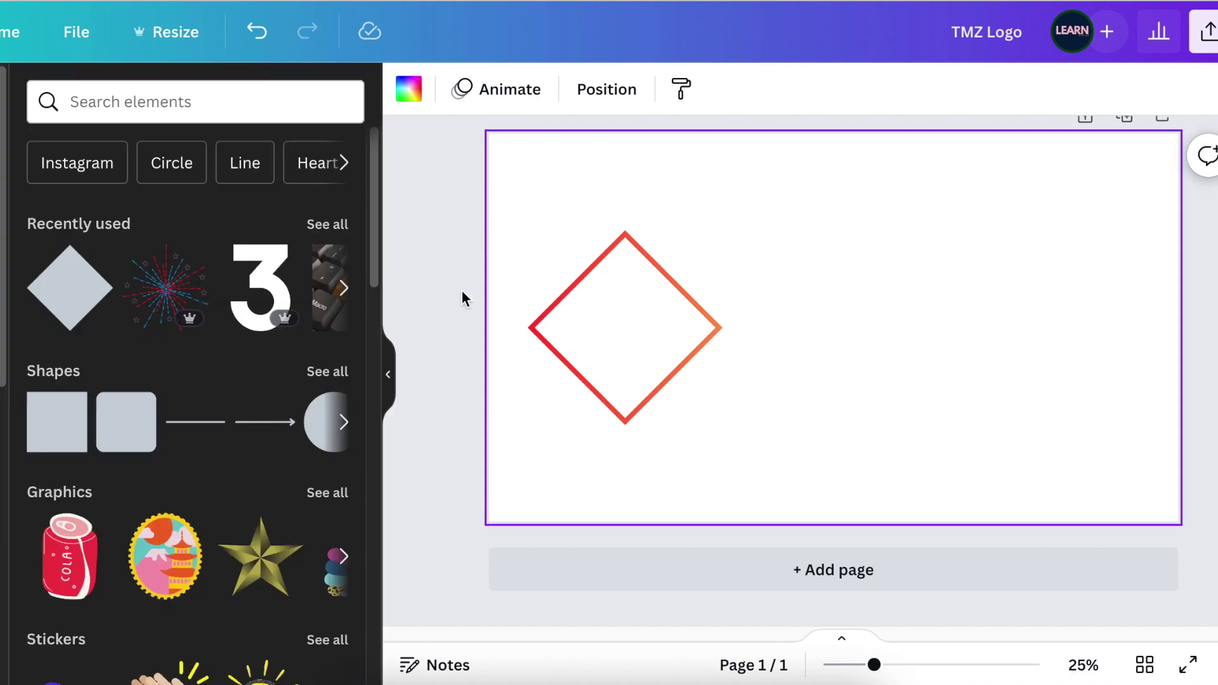
{"action": "left_click_drag", "start_coordinate": [464, 271], "coordinate": [618, 361]}
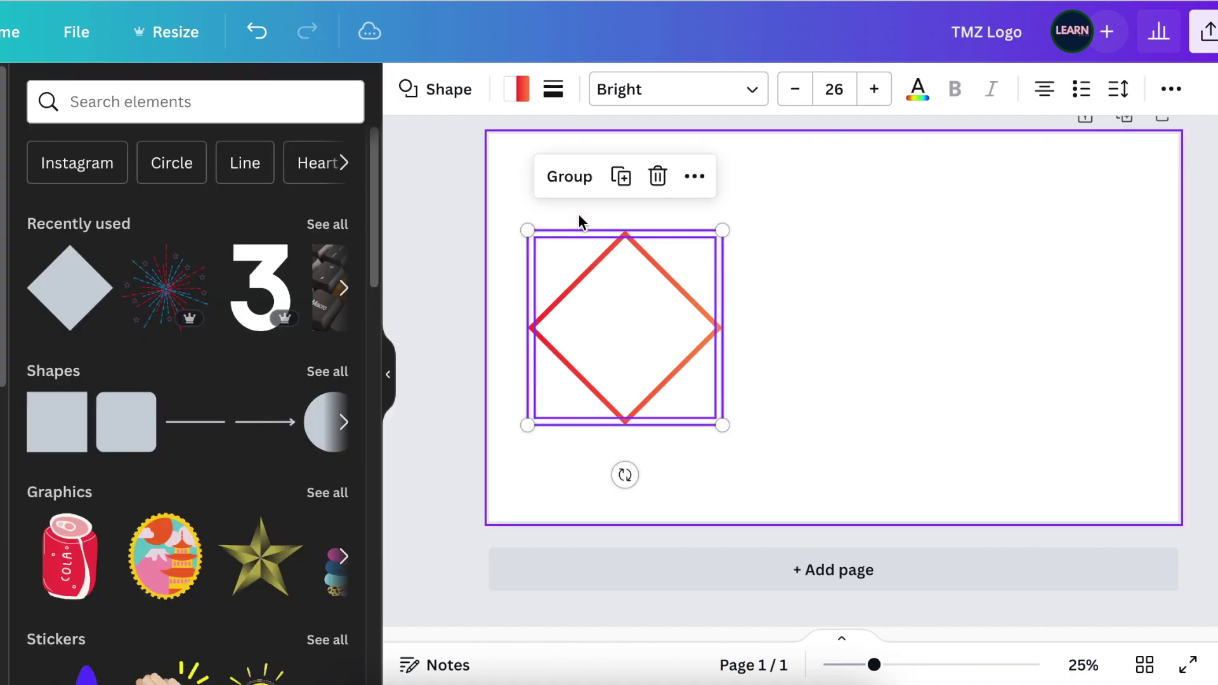
{"action": "left_click_drag", "start_coordinate": [641, 335], "coordinate": [845, 331], "text": "alt"}
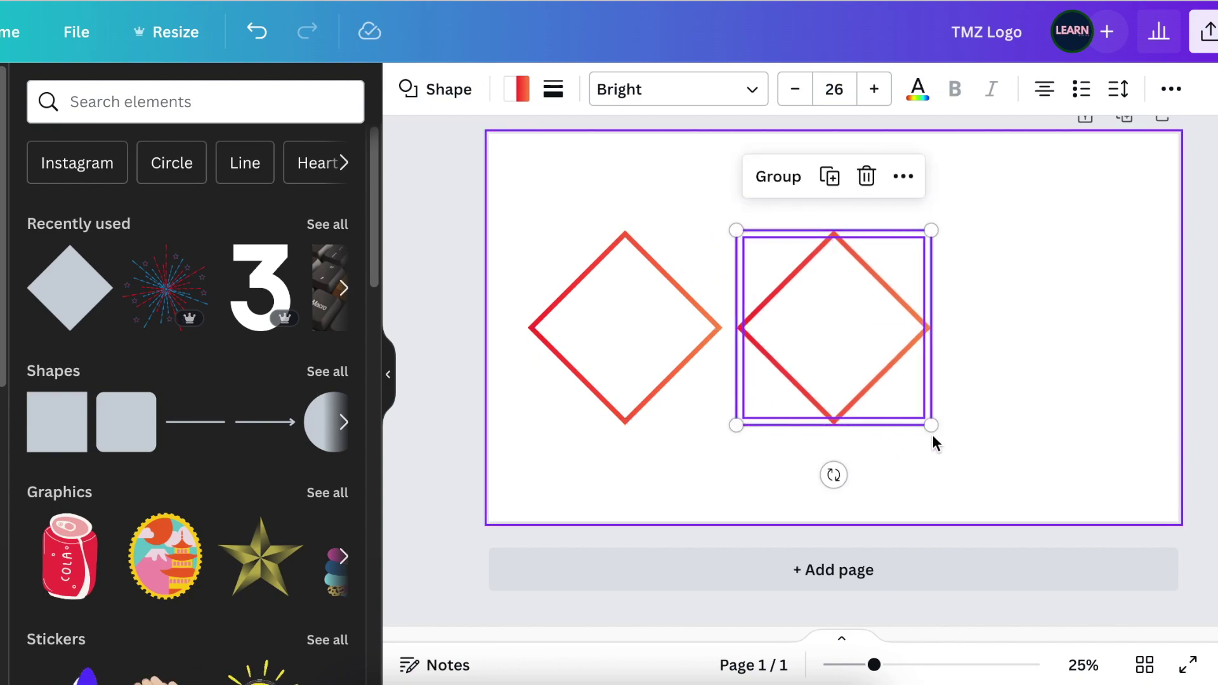
{"action": "left_click", "coordinate": [827, 177]}
{"action": "left_click", "coordinate": [839, 497]}
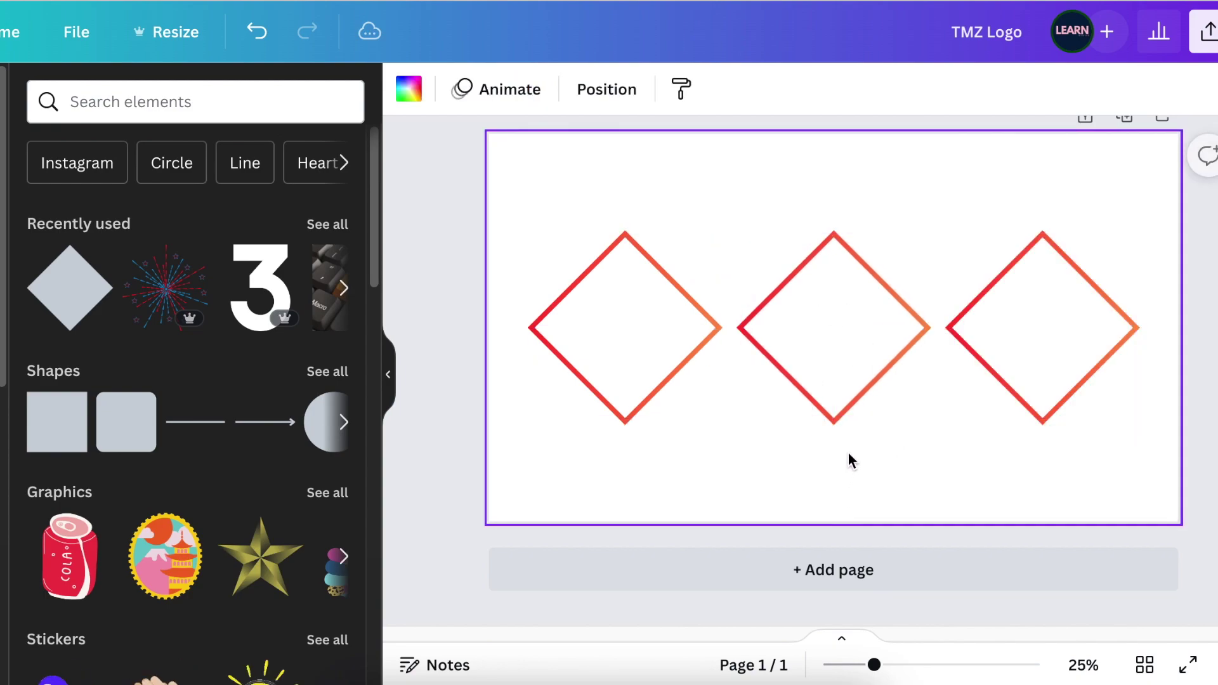
Give the middle diamond outline a yellow-orange gradient
{"action": "left_click", "coordinate": [841, 418]}
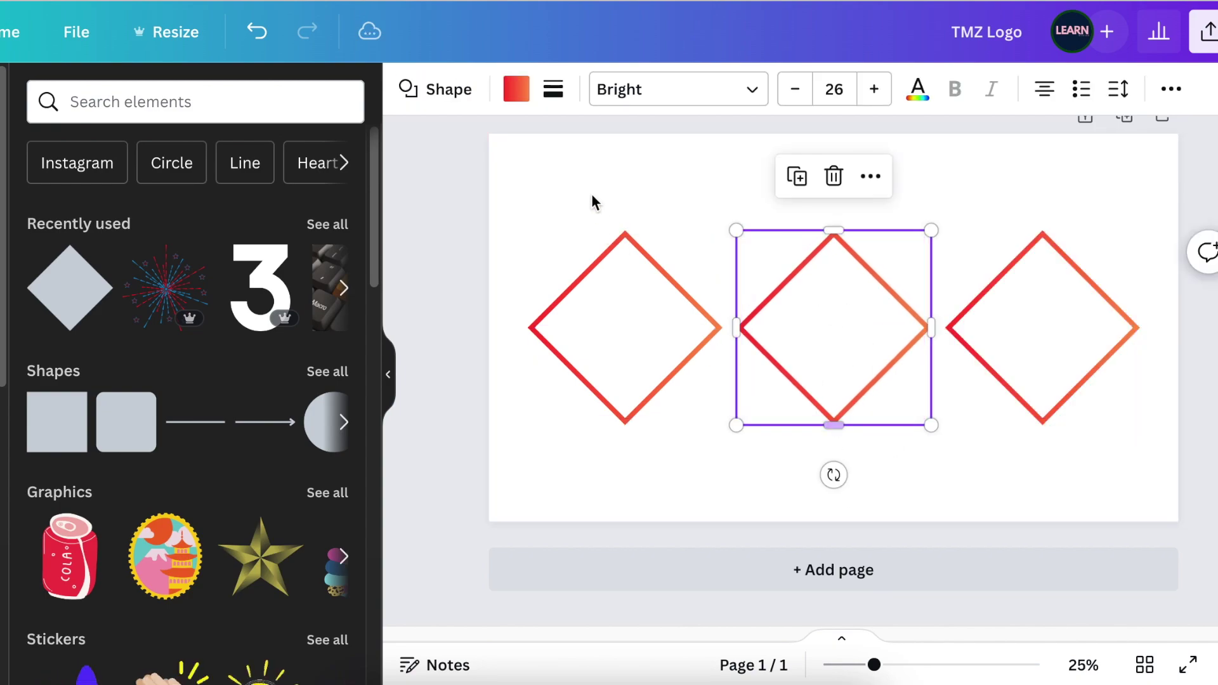
{"action": "left_click", "coordinate": [521, 89]}
{"action": "left_click", "coordinate": [218, 576]}
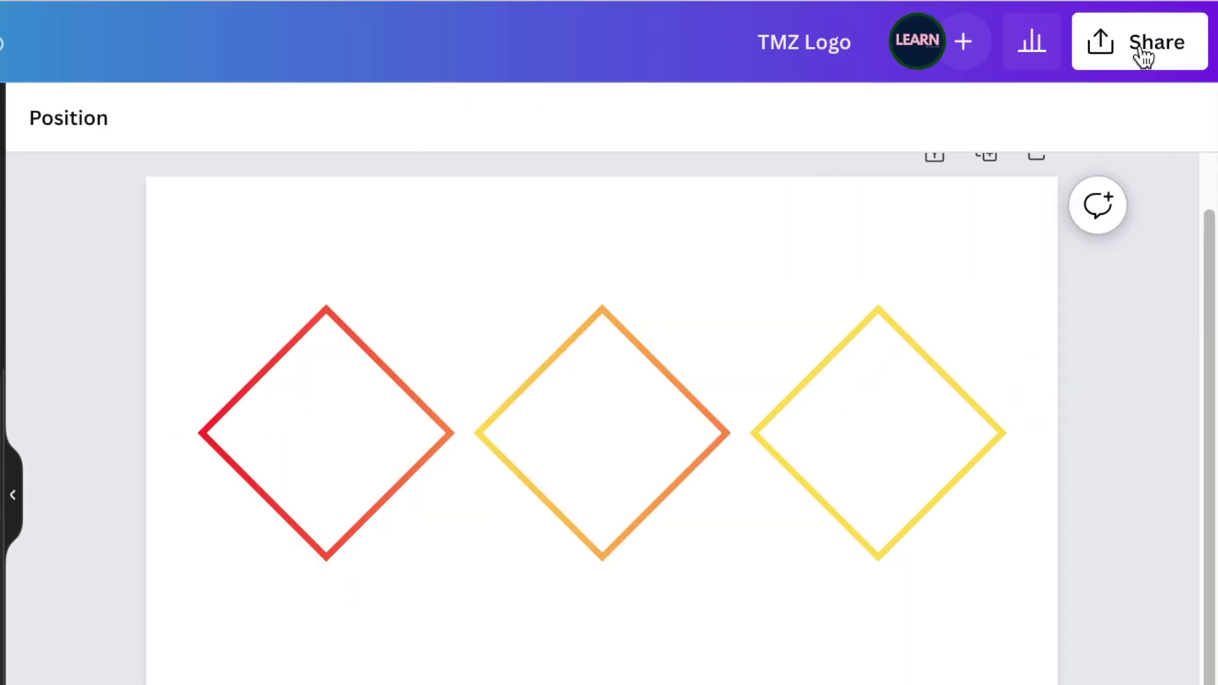
{"action": "left_click", "coordinate": [1142, 48]}
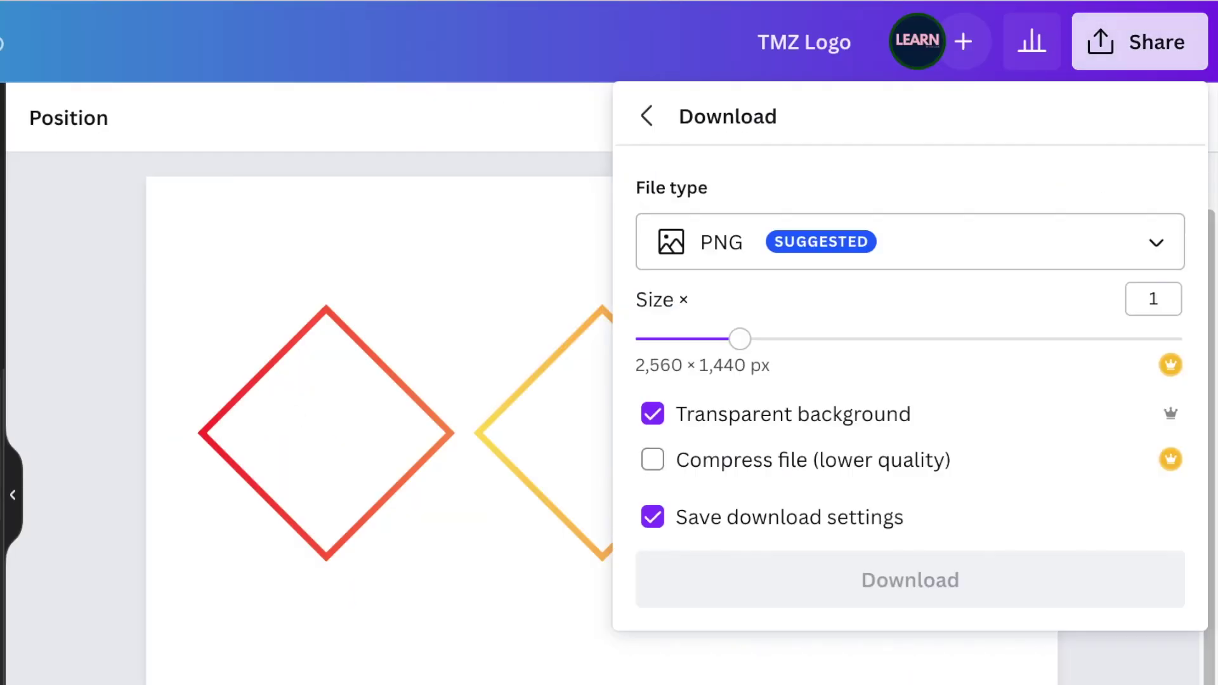
Download the design as a non-transparent PNG and place it on a black page 2
{"action": "left_click", "coordinate": [786, 429]}
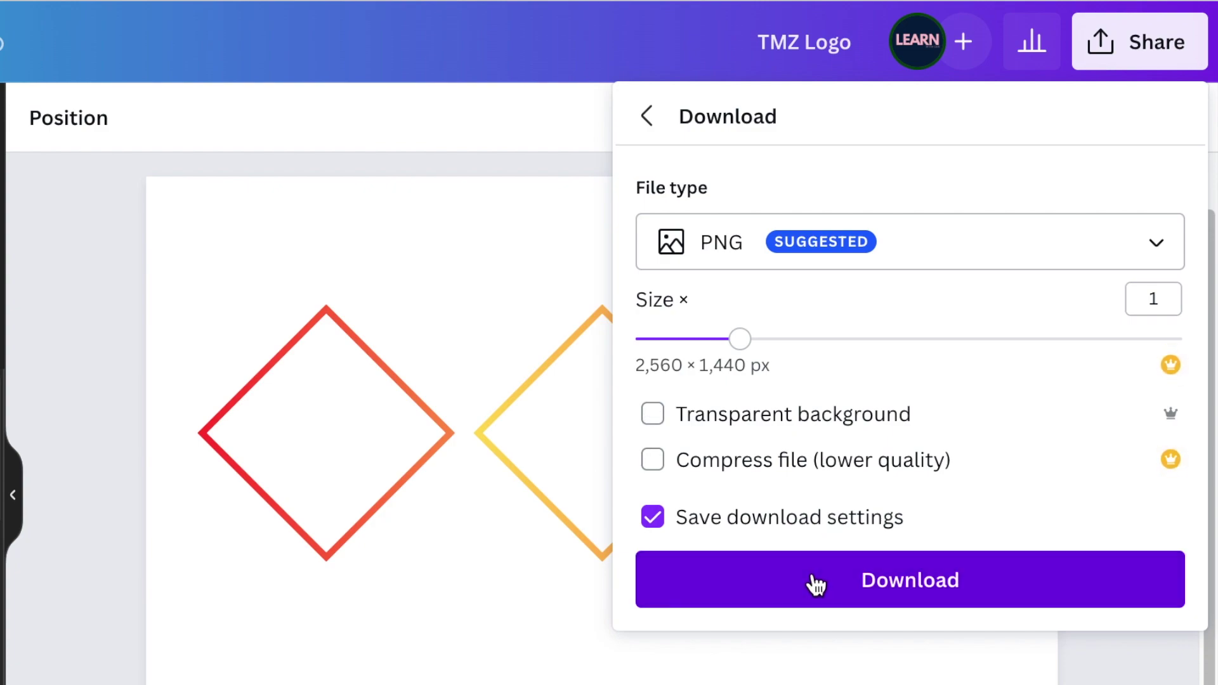
{"action": "left_click", "coordinate": [838, 586]}
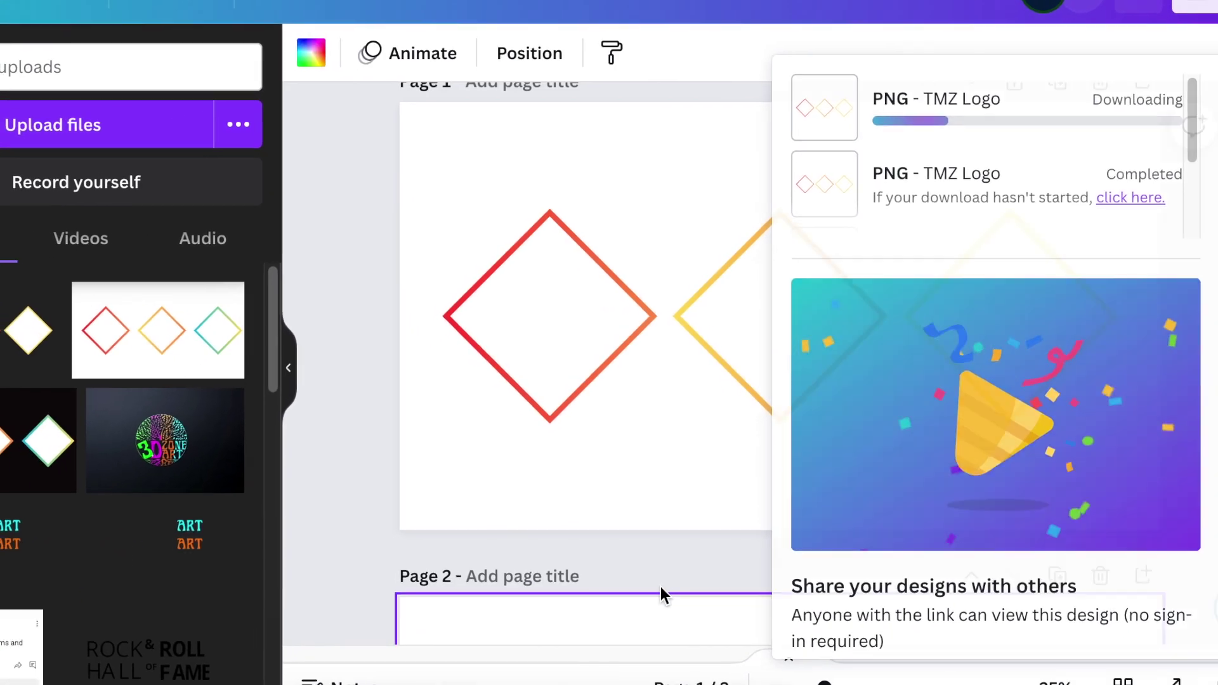
{"action": "scroll", "coordinate": [660, 586], "scroll_direction": "down", "scroll_amount": 5}
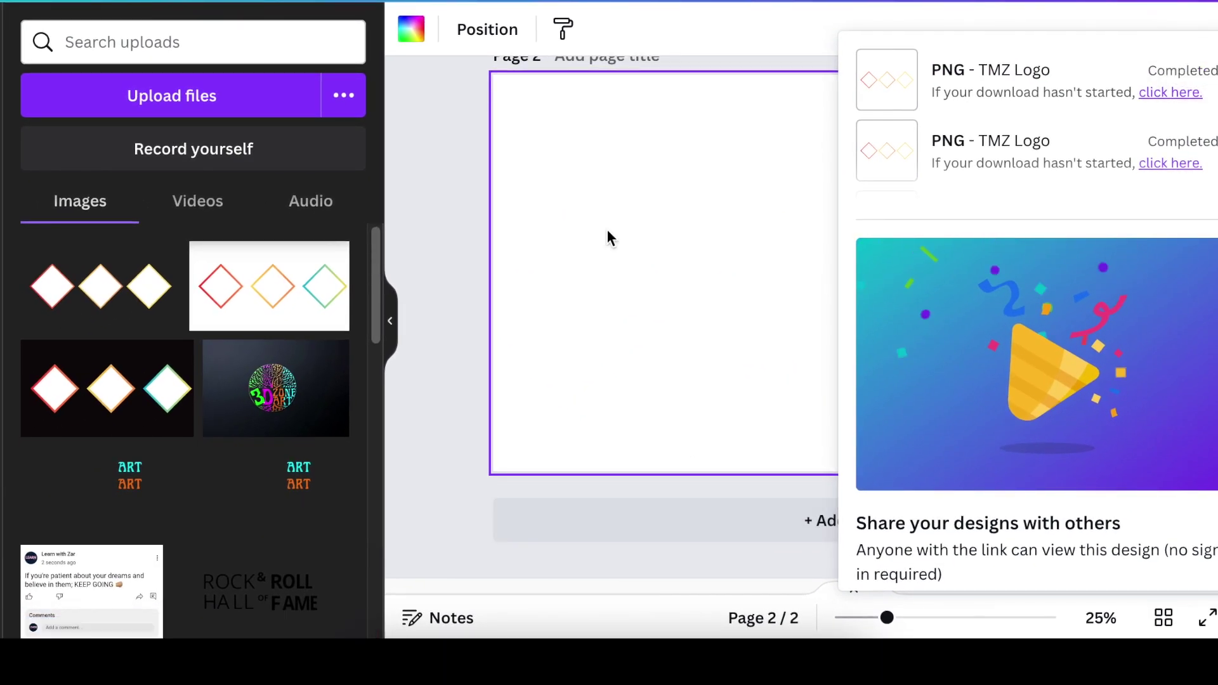
{"action": "left_click", "coordinate": [607, 229]}
{"action": "left_click", "coordinate": [410, 28]}
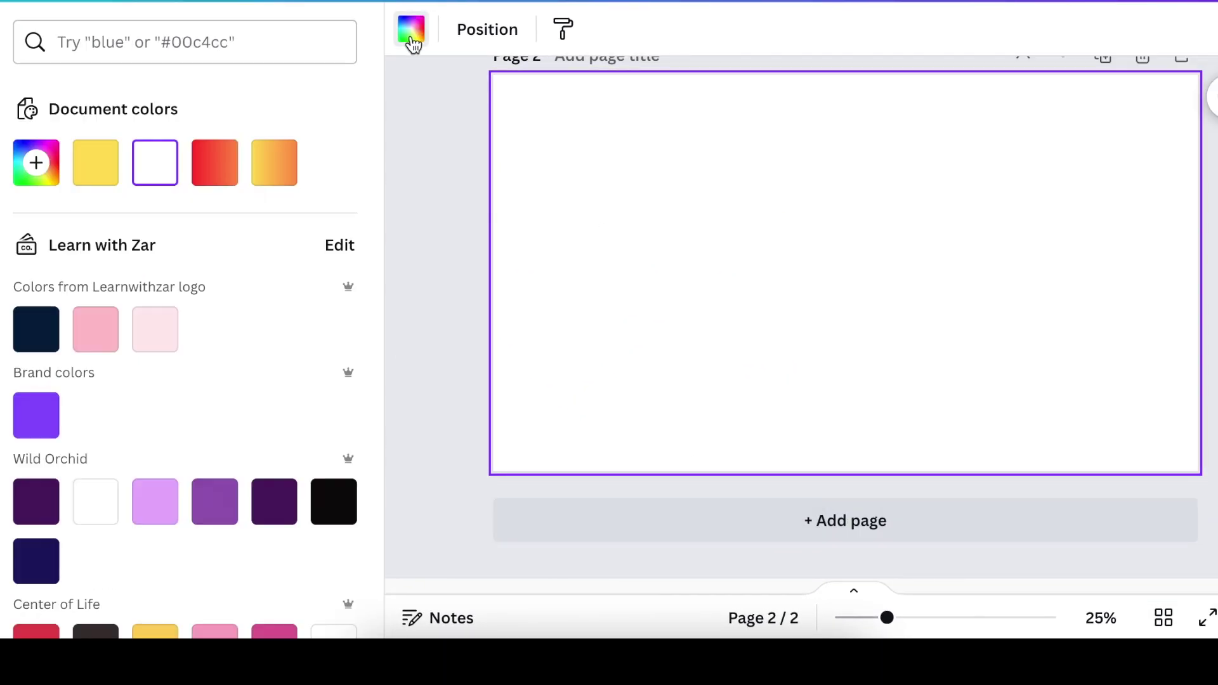
{"action": "left_click", "coordinate": [334, 501]}
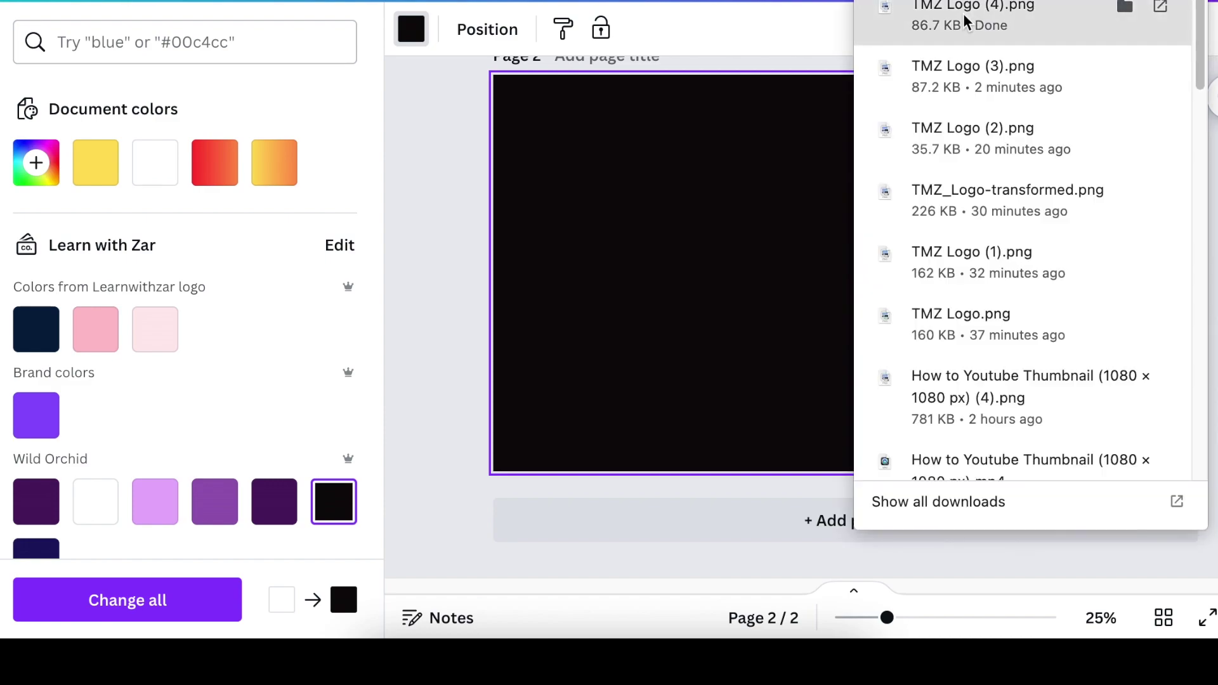
{"action": "left_click_drag", "start_coordinate": [747, 245], "coordinate": [728, 291]}
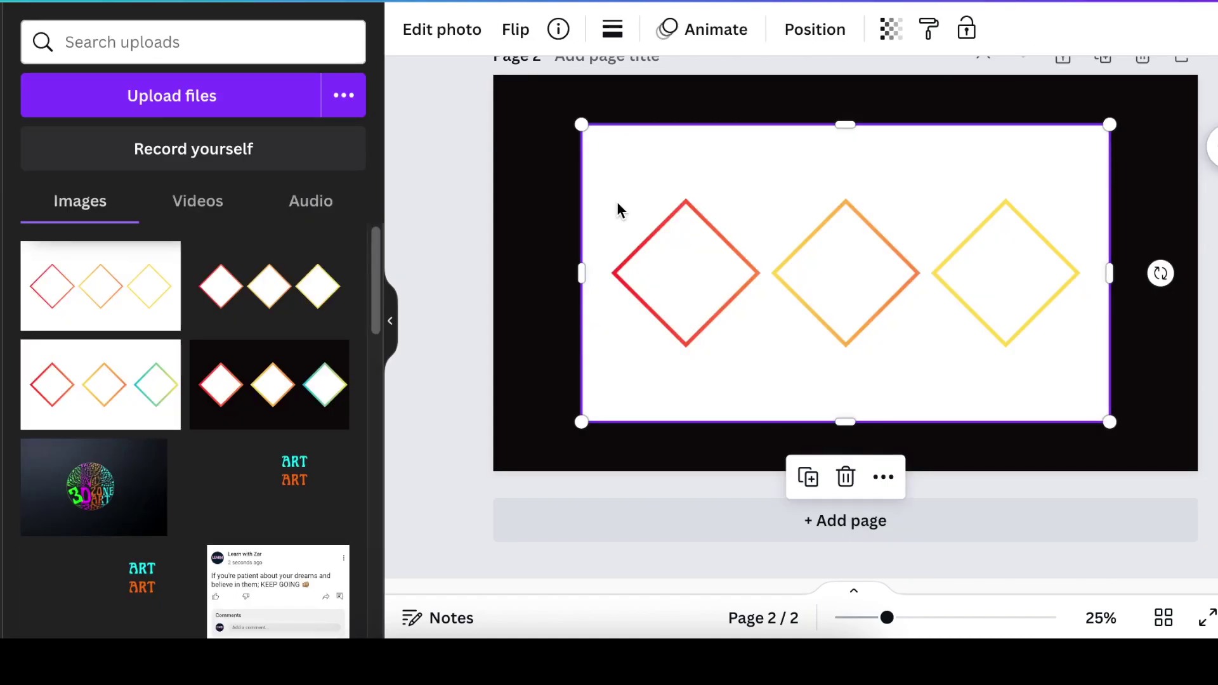
Use BG Remover to erase the white backdrop from the three-diamond image
{"action": "left_click", "coordinate": [460, 27]}
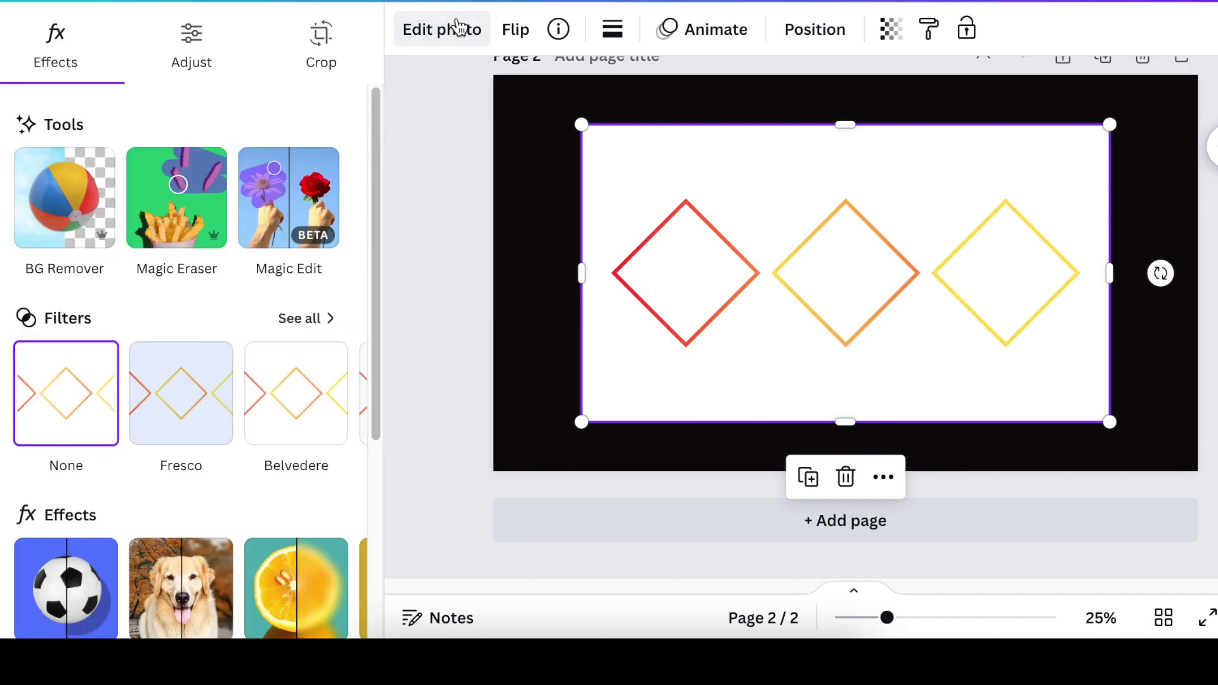
{"action": "left_click", "coordinate": [69, 184]}
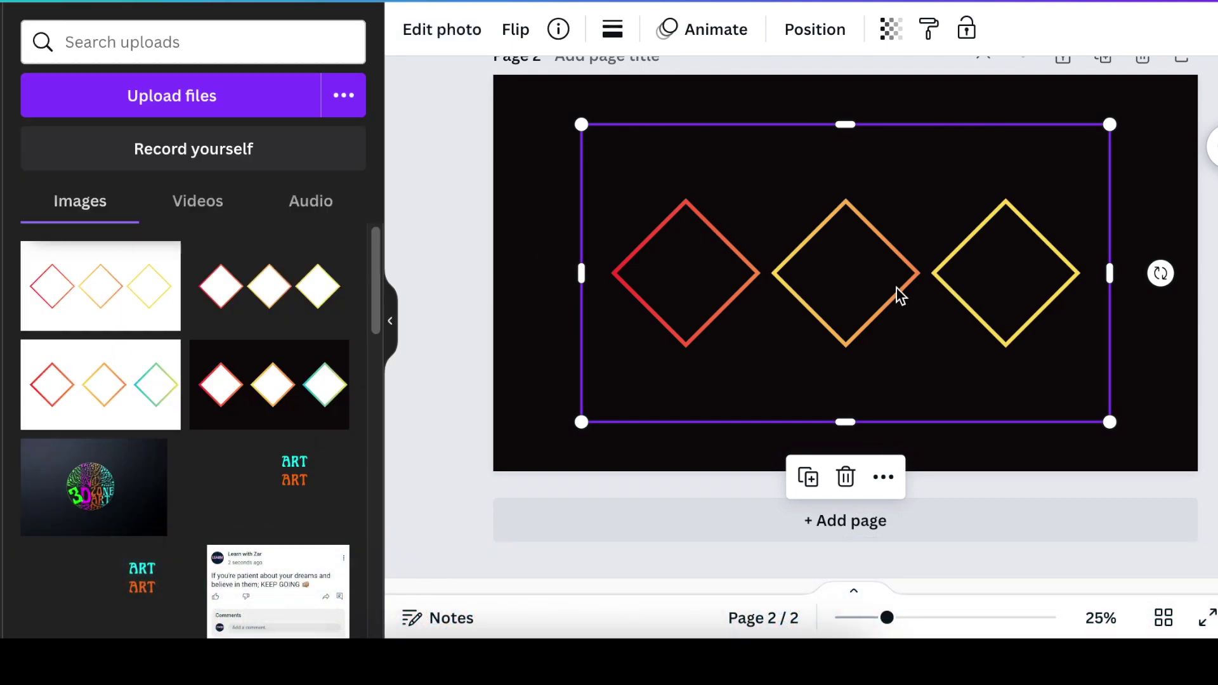
Crop the image's top and bottom close to the diamonds, then place a copy below
{"action": "left_click_drag", "start_coordinate": [845, 127], "coordinate": [845, 178]}
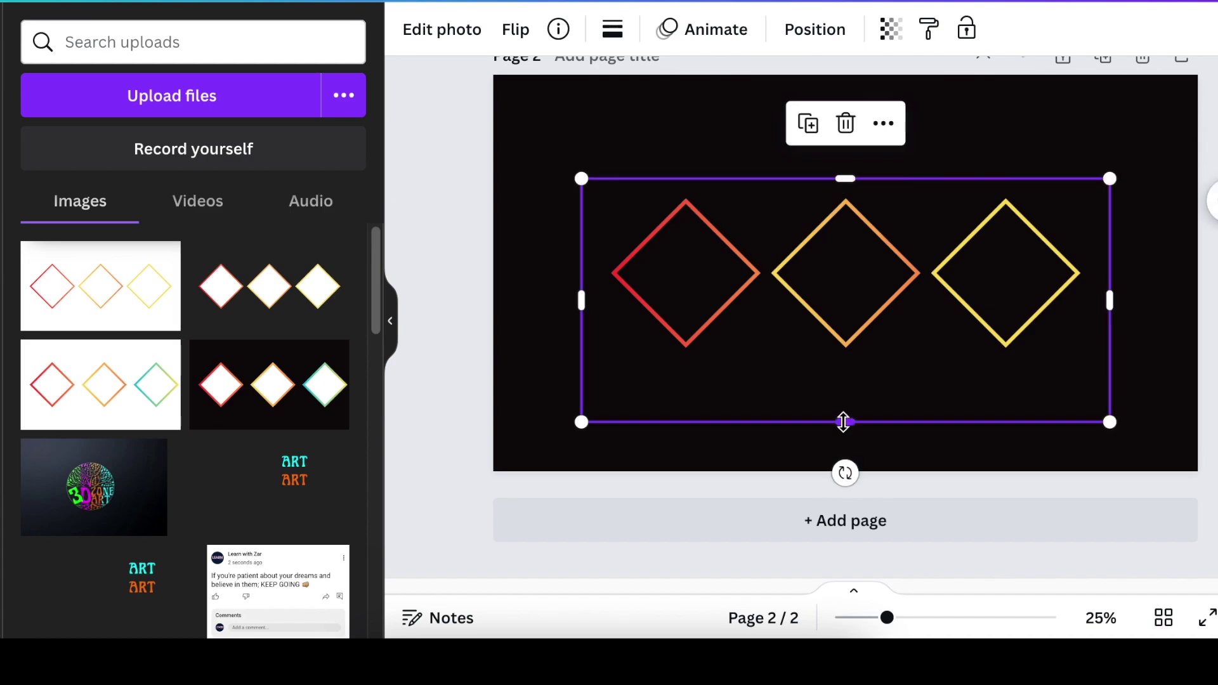
{"action": "left_click_drag", "start_coordinate": [844, 422], "coordinate": [843, 356]}
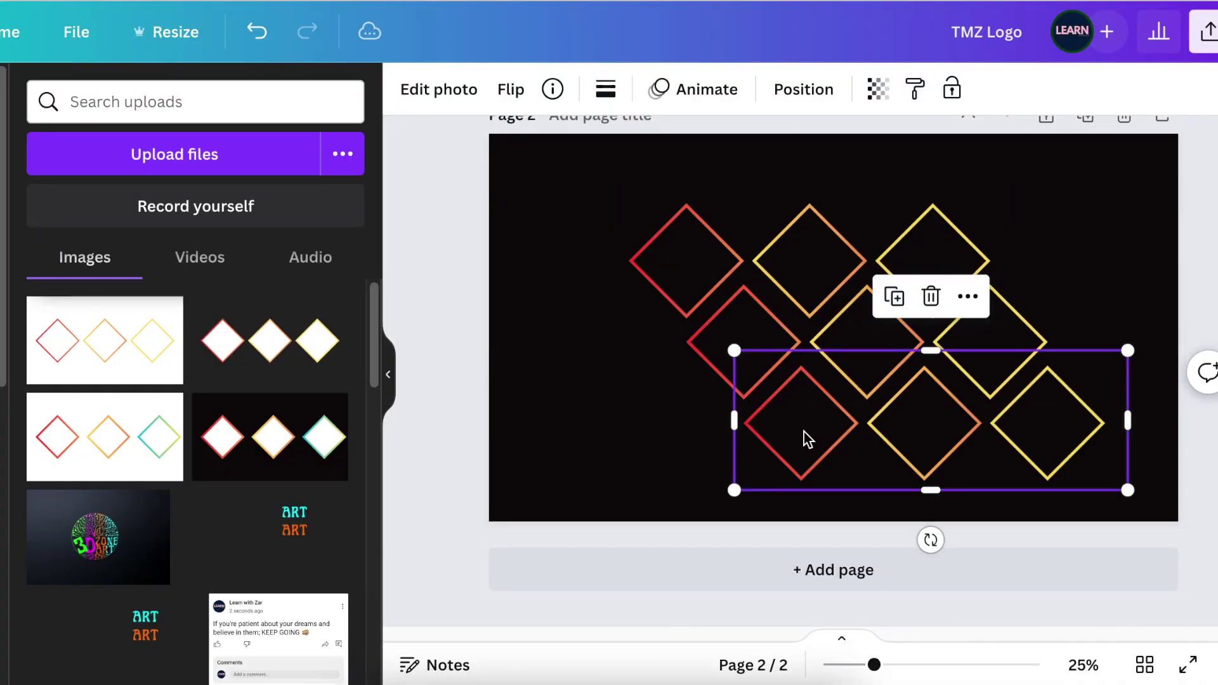
{"action": "mouse_move", "coordinate": [806, 435]}
{"action": "left_mouse_down"}
{"action": "mouse_move", "coordinate": [685, 463]}
{"action": "mouse_move", "coordinate": [706, 374]}
{"action": "mouse_move", "coordinate": [671, 246]}
{"action": "left_mouse_up"}
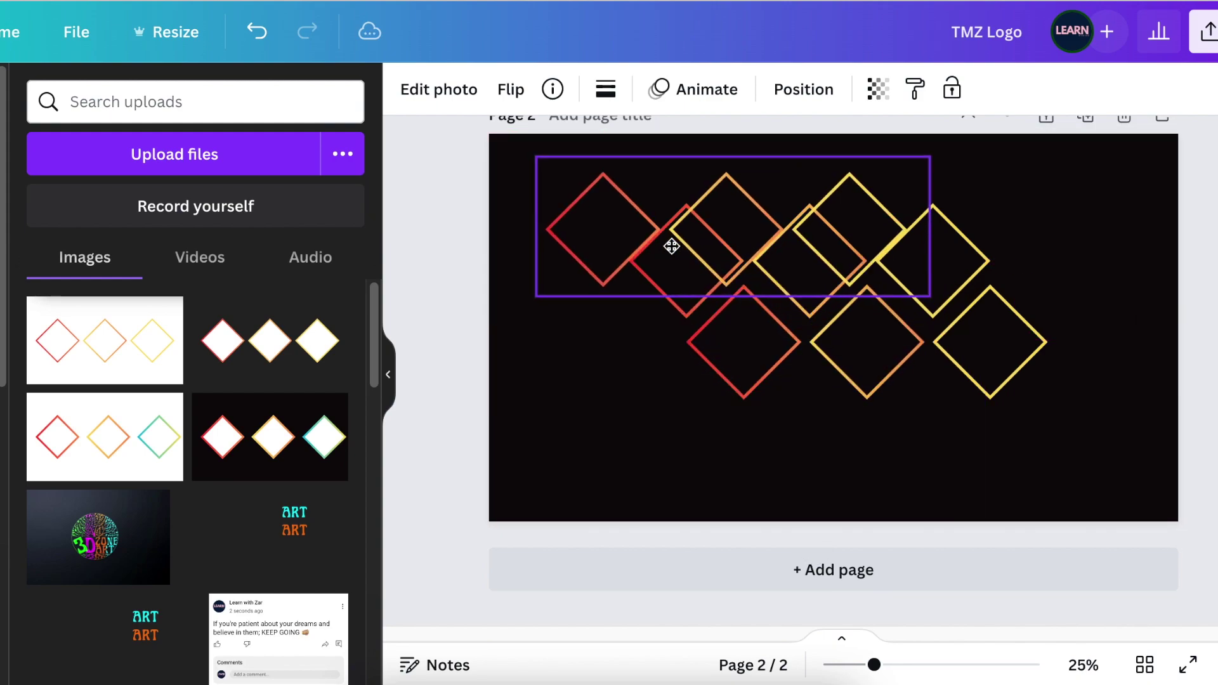
Shift and nudge the three diamond rows into staggered alignment
{"action": "mouse_move", "coordinate": [879, 372]}
{"action": "left_mouse_down"}
{"action": "mouse_move", "coordinate": [789, 400]}
{"action": "mouse_move", "coordinate": [772, 397]}
{"action": "mouse_move", "coordinate": [767, 369]}
{"action": "left_mouse_up"}
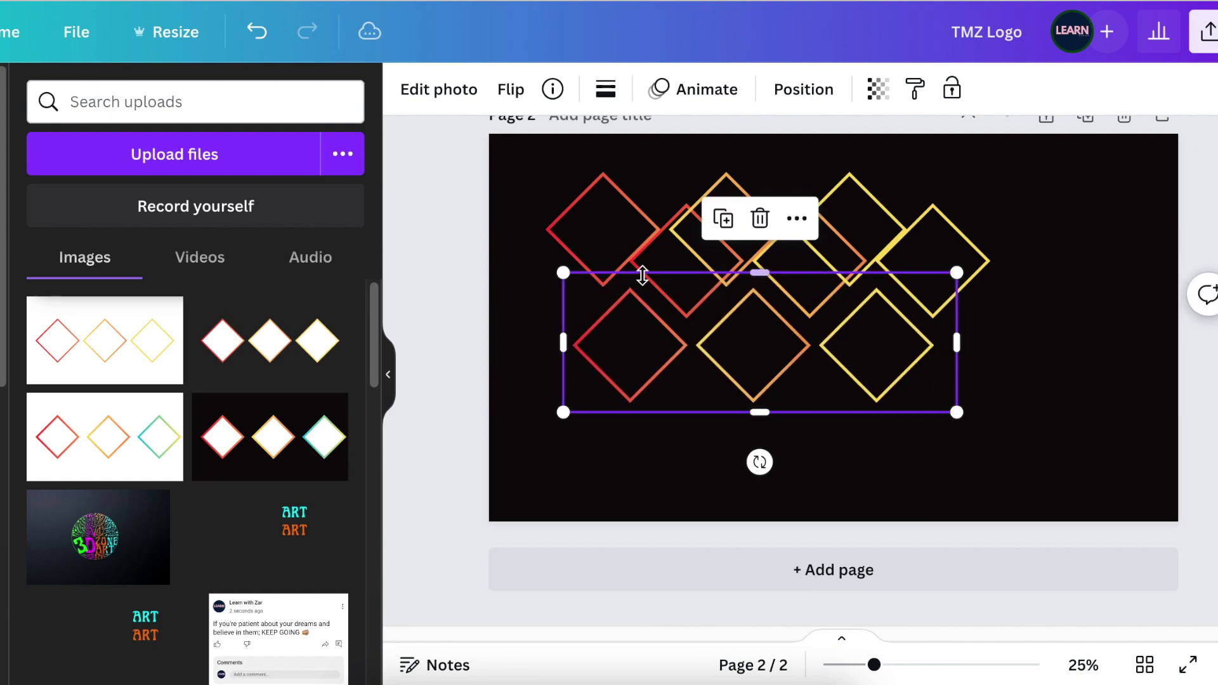
{"action": "left_click_drag", "start_coordinate": [606, 236], "coordinate": [698, 434]}
{"action": "left_click", "coordinate": [1076, 424]}
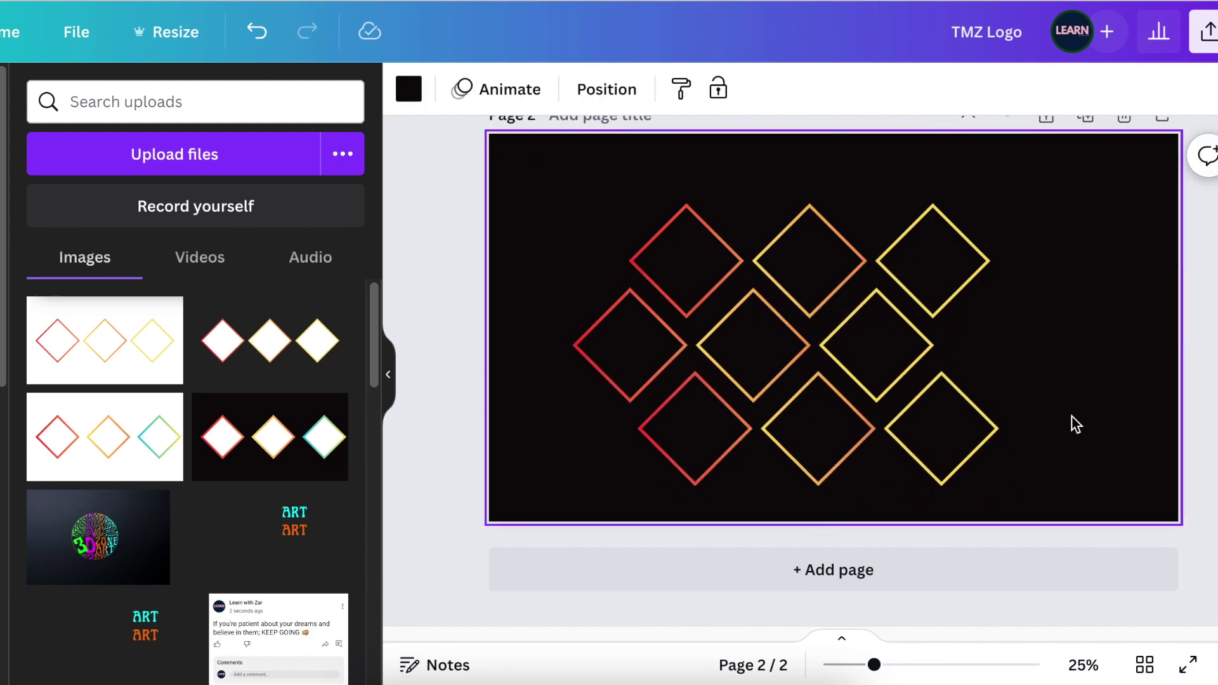
{"action": "left_click", "coordinate": [753, 366]}
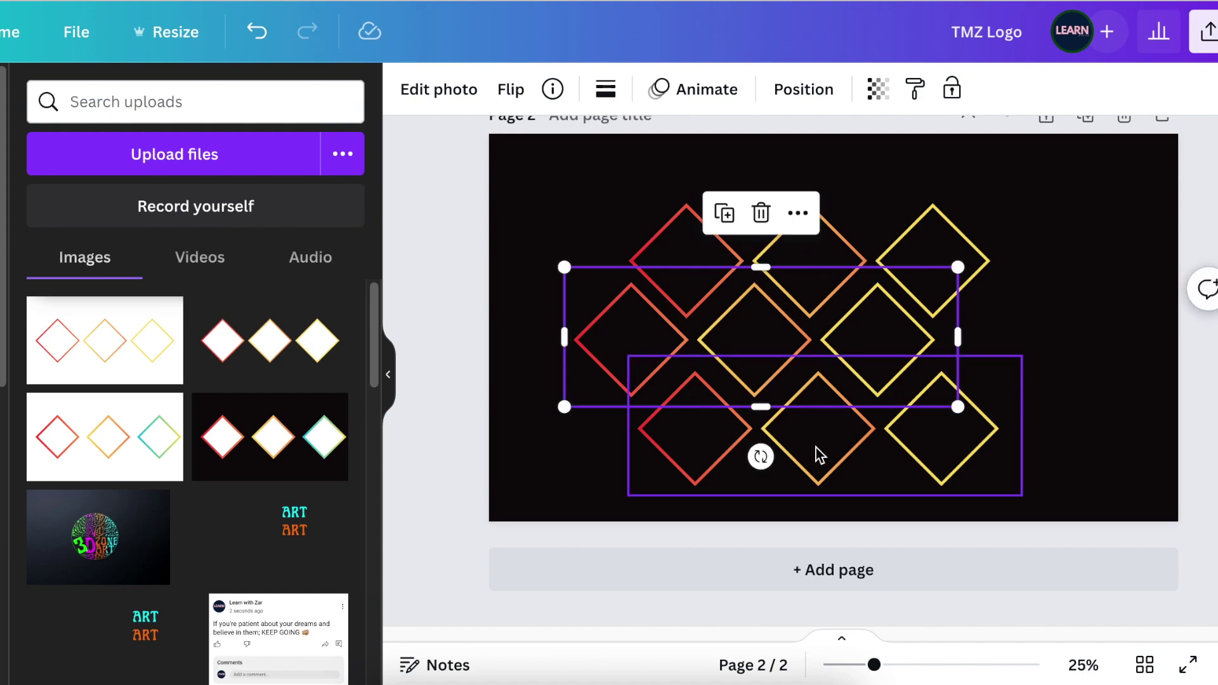
{"action": "left_click_drag", "start_coordinate": [817, 455], "coordinate": [817, 447]}
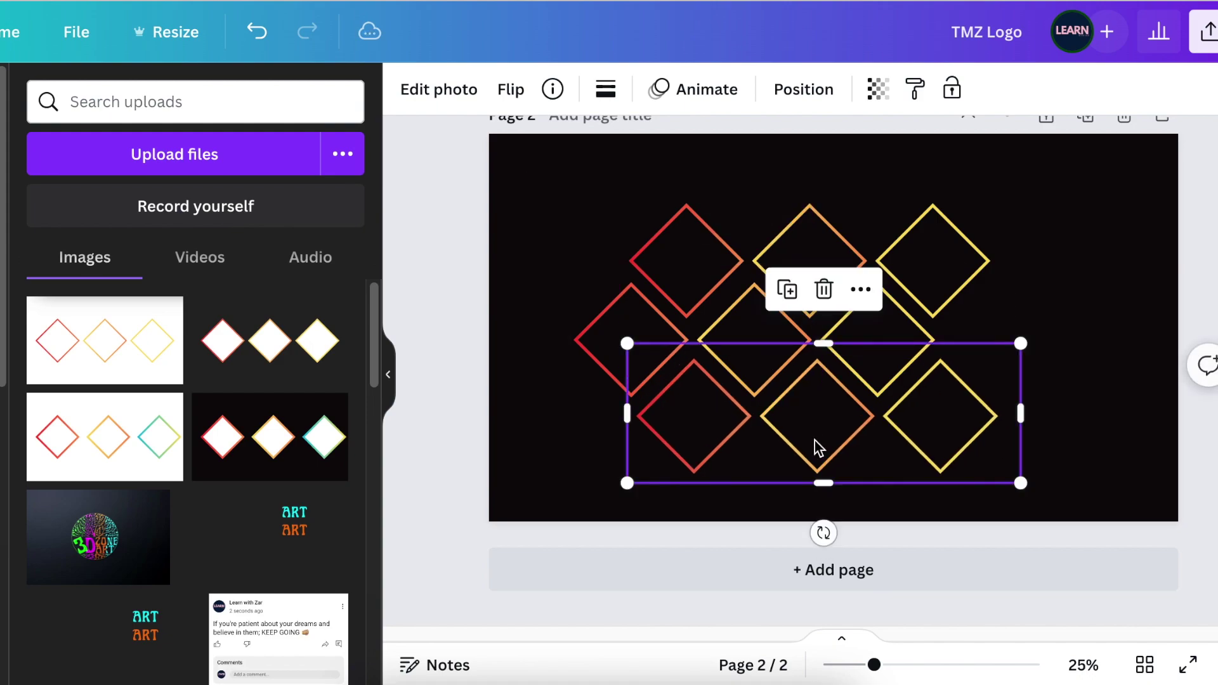
{"action": "left_click", "coordinate": [1033, 261]}
{"action": "left_click_drag", "start_coordinate": [851, 249], "coordinate": [855, 250]}
{"action": "left_click", "coordinate": [1080, 399]}
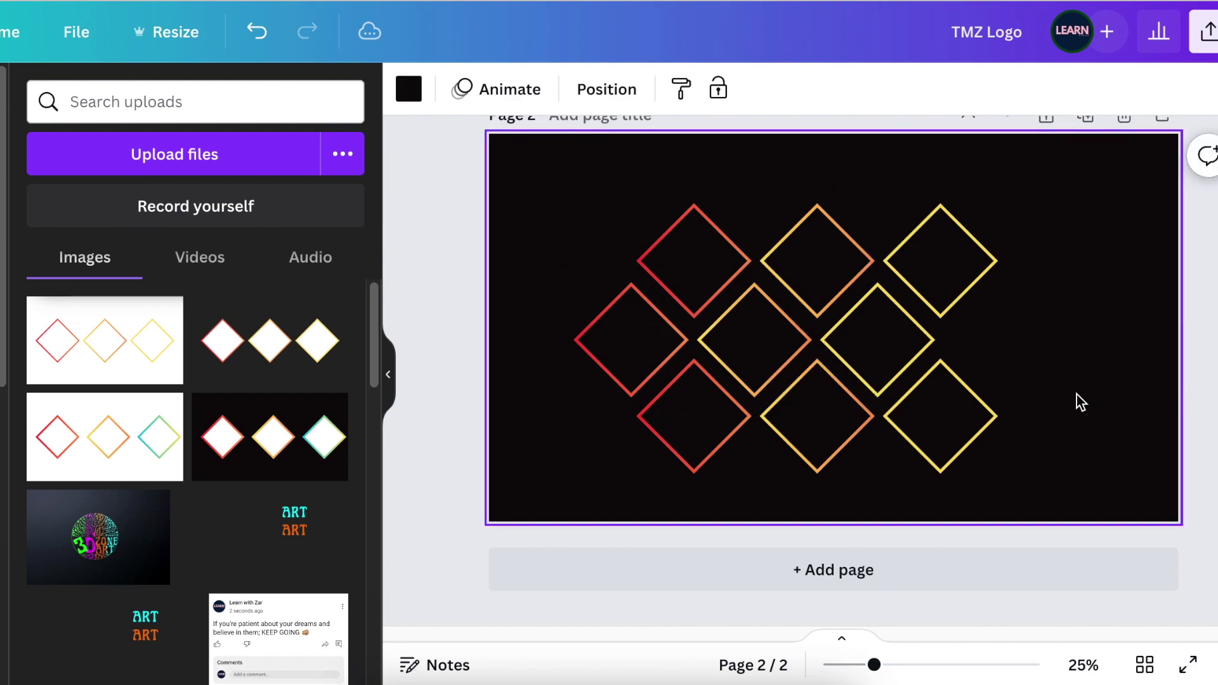
Duplicate the top row, trim it to one diamond, and add it to the middle row's right end
{"action": "left_click", "coordinate": [959, 263]}
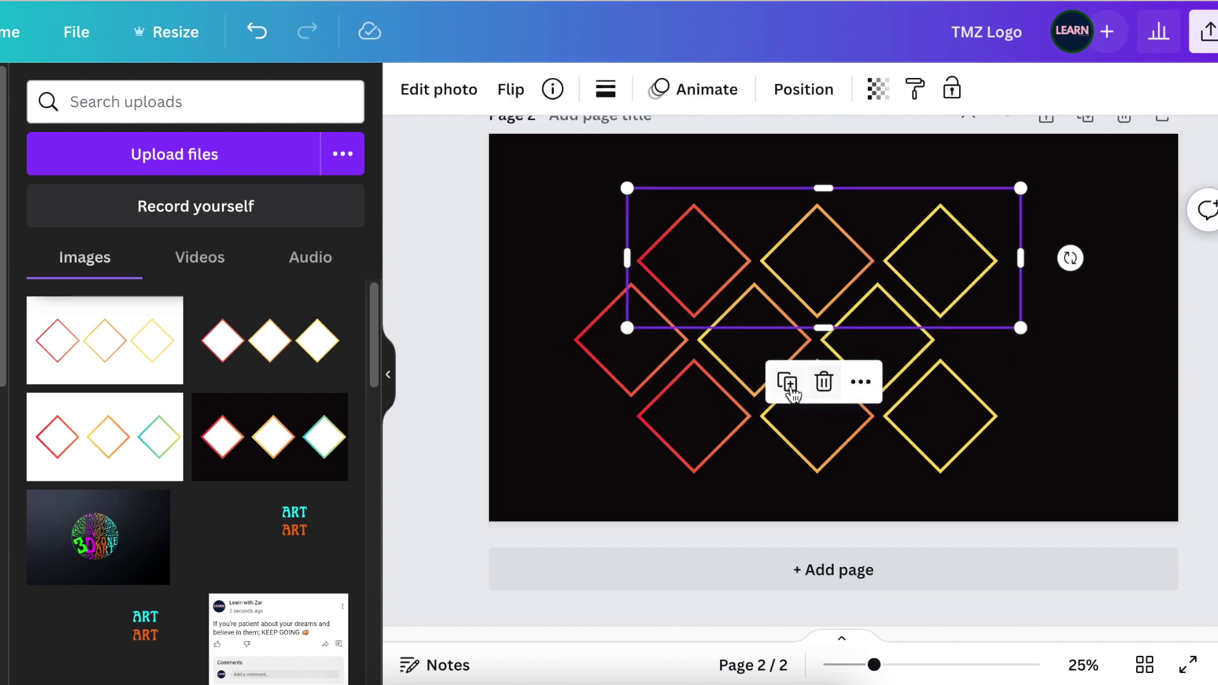
{"action": "left_click", "coordinate": [770, 390]}
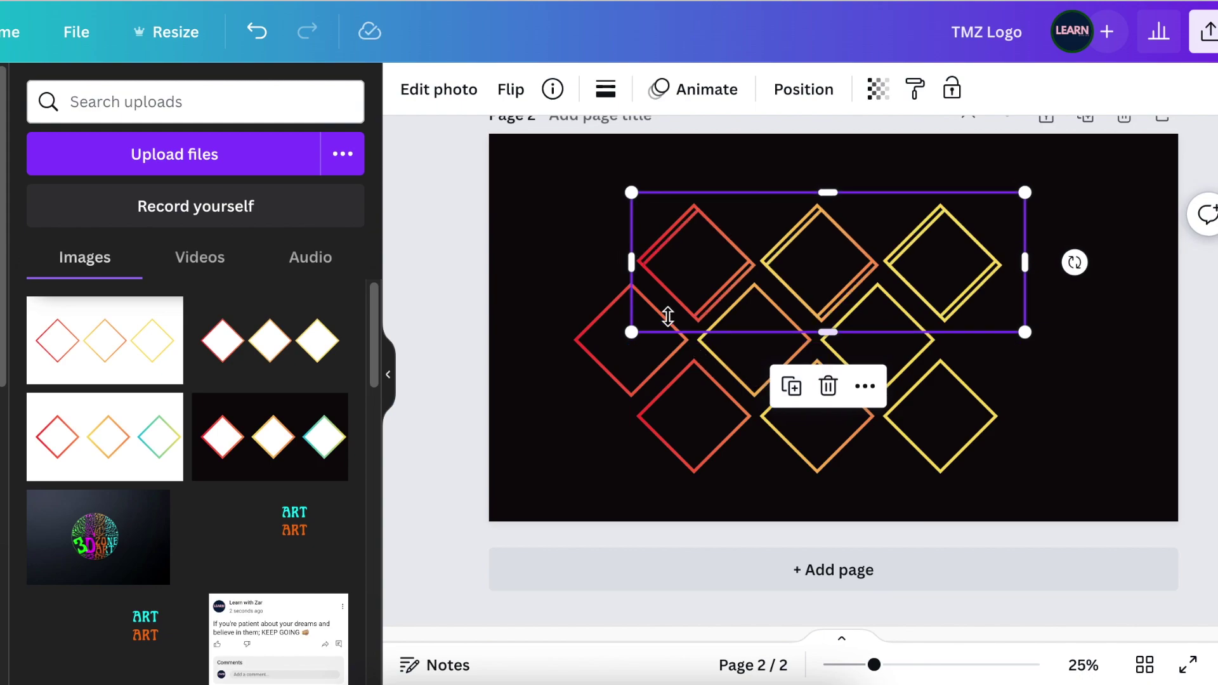
{"action": "left_click_drag", "start_coordinate": [845, 266], "coordinate": [881, 274]}
{"action": "left_click_drag", "start_coordinate": [970, 304], "coordinate": [1038, 366]}
{"action": "left_click", "coordinate": [1090, 458]}
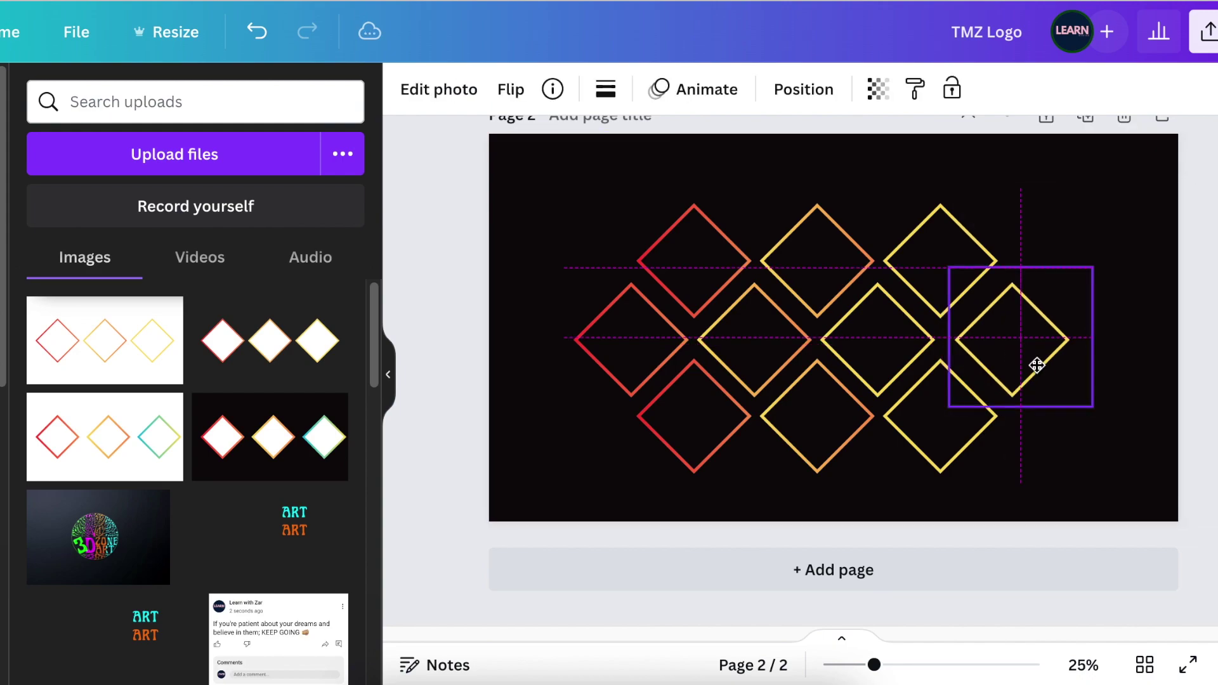
{"action": "left_click", "coordinate": [1094, 468]}
Marquee-select all diamonds and shrink them together to about 72%
{"action": "mouse_move", "coordinate": [410, 236]}
{"action": "left_mouse_down"}
{"action": "mouse_move", "coordinate": [473, 191]}
{"action": "mouse_move", "coordinate": [993, 414]}
{"action": "mouse_move", "coordinate": [1059, 484]}
{"action": "mouse_move", "coordinate": [952, 407]}
{"action": "left_mouse_up"}
{"action": "left_click", "coordinate": [1098, 403]}
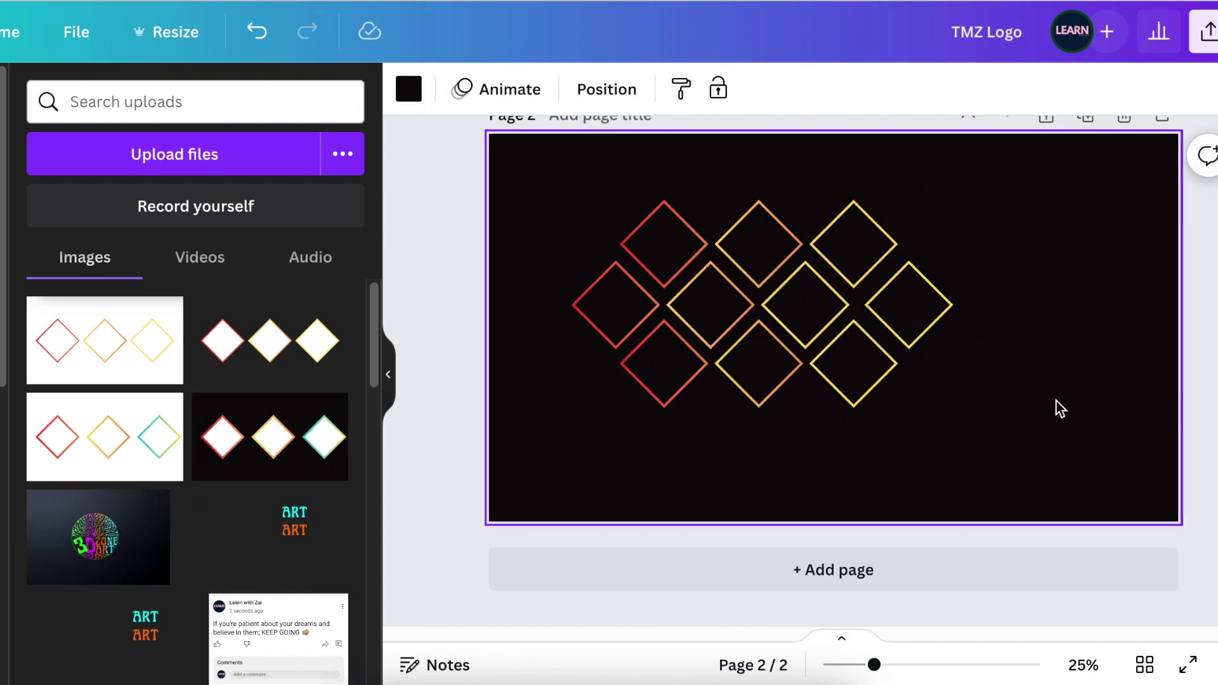
{"action": "left_click", "coordinate": [725, 388]}
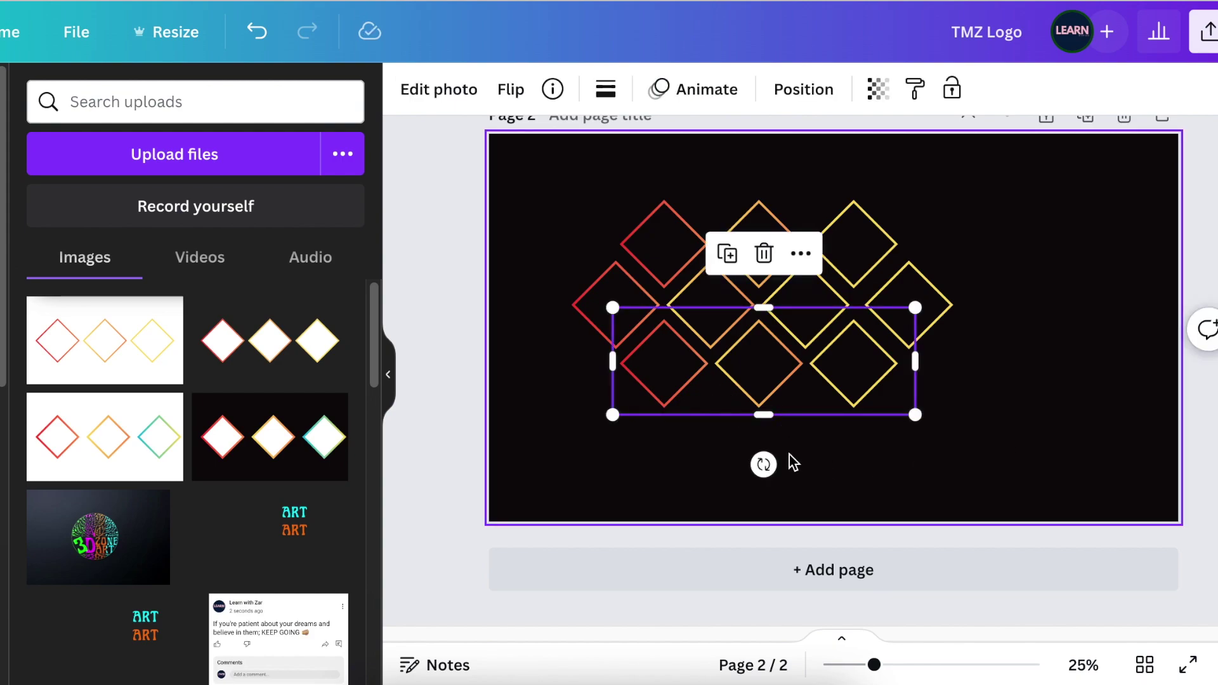
Rearrange a row into a left-edge column and oversize a single diamond beyond the page
{"action": "left_click_drag", "start_coordinate": [862, 414], "coordinate": [854, 352]}
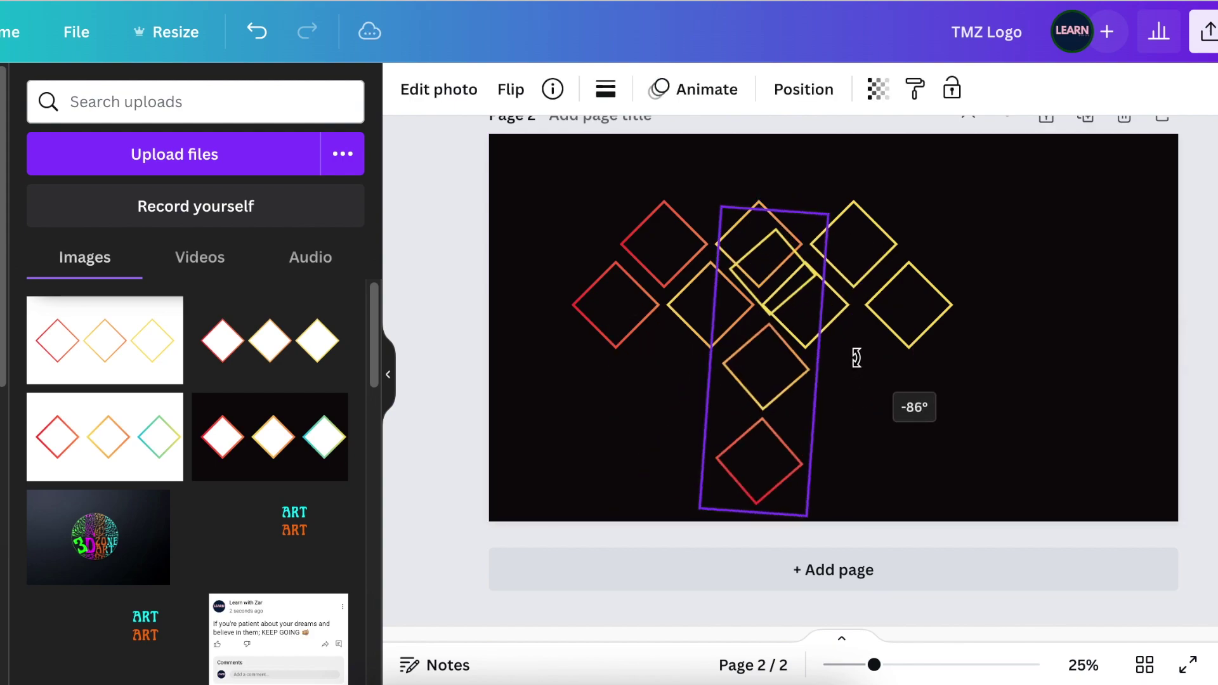
{"action": "left_click_drag", "start_coordinate": [756, 429], "coordinate": [750, 404]}
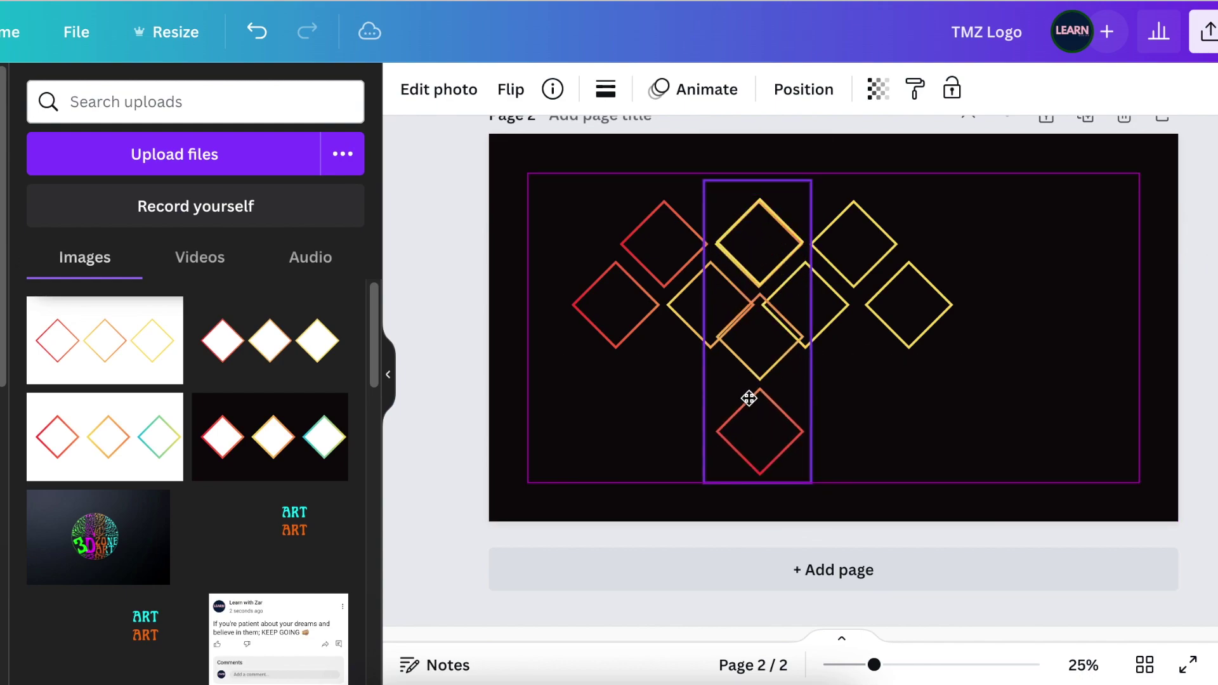
{"action": "left_click_drag", "start_coordinate": [750, 404], "coordinate": [539, 388]}
{"action": "mouse_move", "coordinate": [785, 328]}
{"action": "left_mouse_down"}
{"action": "mouse_move", "coordinate": [796, 463]}
{"action": "mouse_move", "coordinate": [805, 478]}
{"action": "mouse_move", "coordinate": [828, 478]}
{"action": "left_mouse_up"}
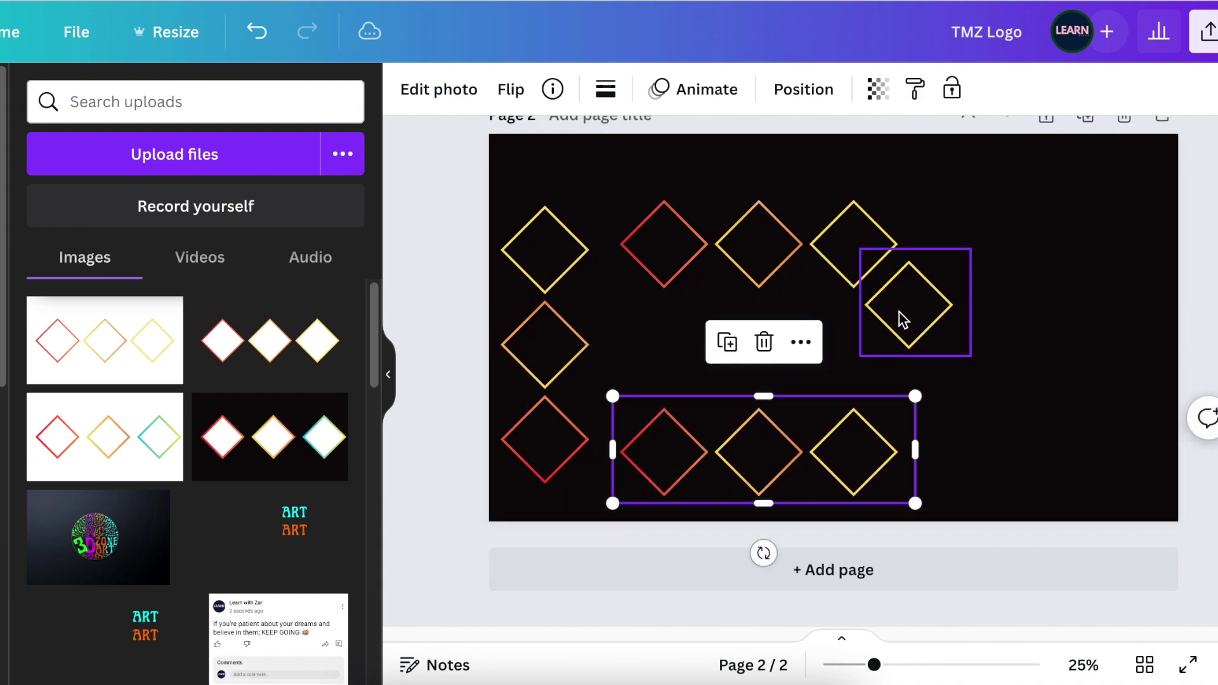
{"action": "left_click_drag", "start_coordinate": [905, 308], "coordinate": [715, 343]}
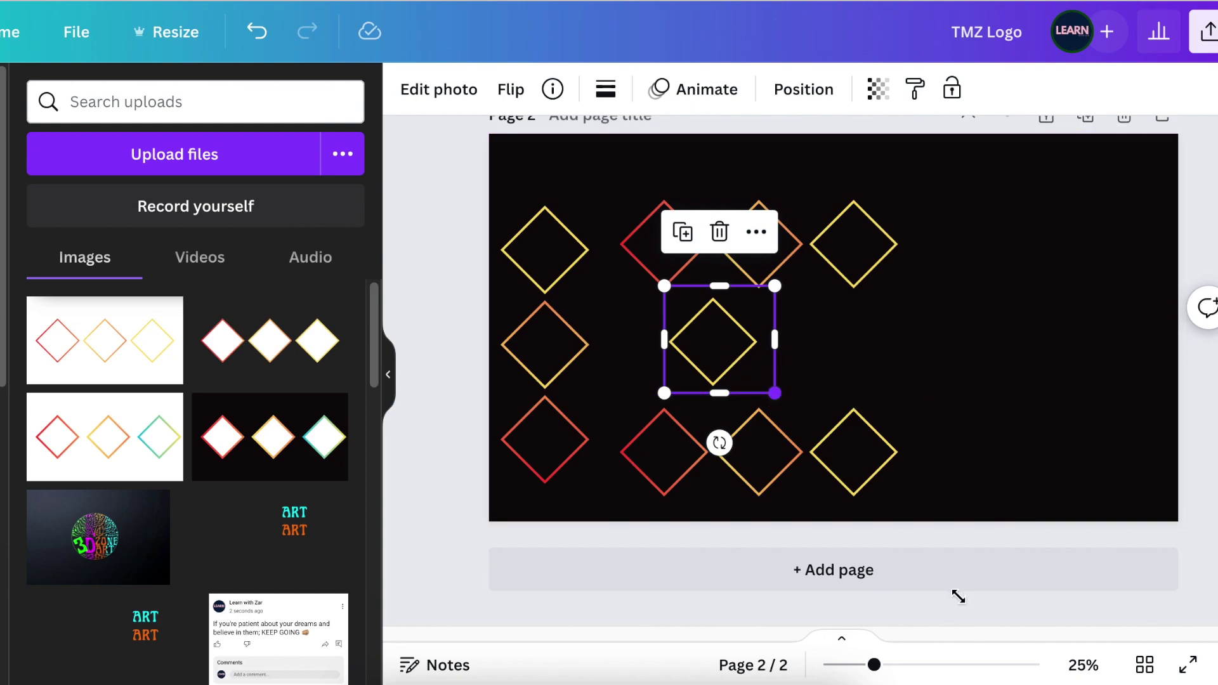
{"action": "left_click_drag", "start_coordinate": [959, 596], "coordinate": [1174, 671]}
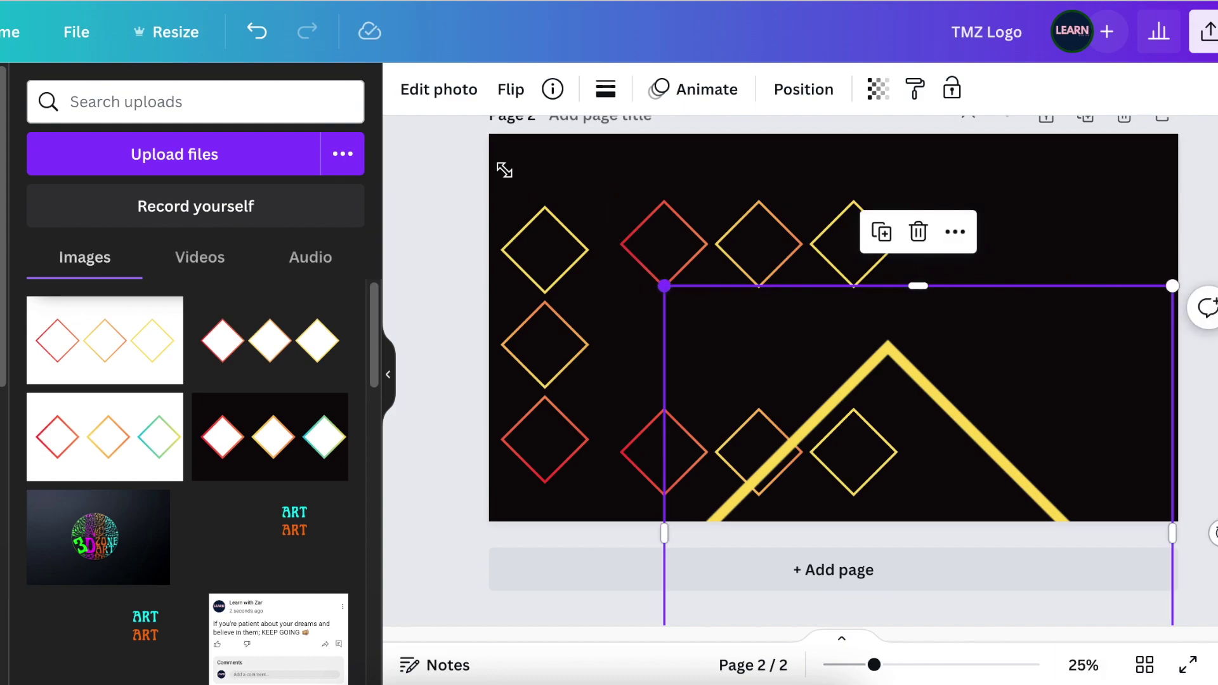
{"action": "left_click_drag", "start_coordinate": [505, 170], "coordinate": [503, 170]}
{"action": "left_click_drag", "start_coordinate": [528, 210], "coordinate": [529, 210]}
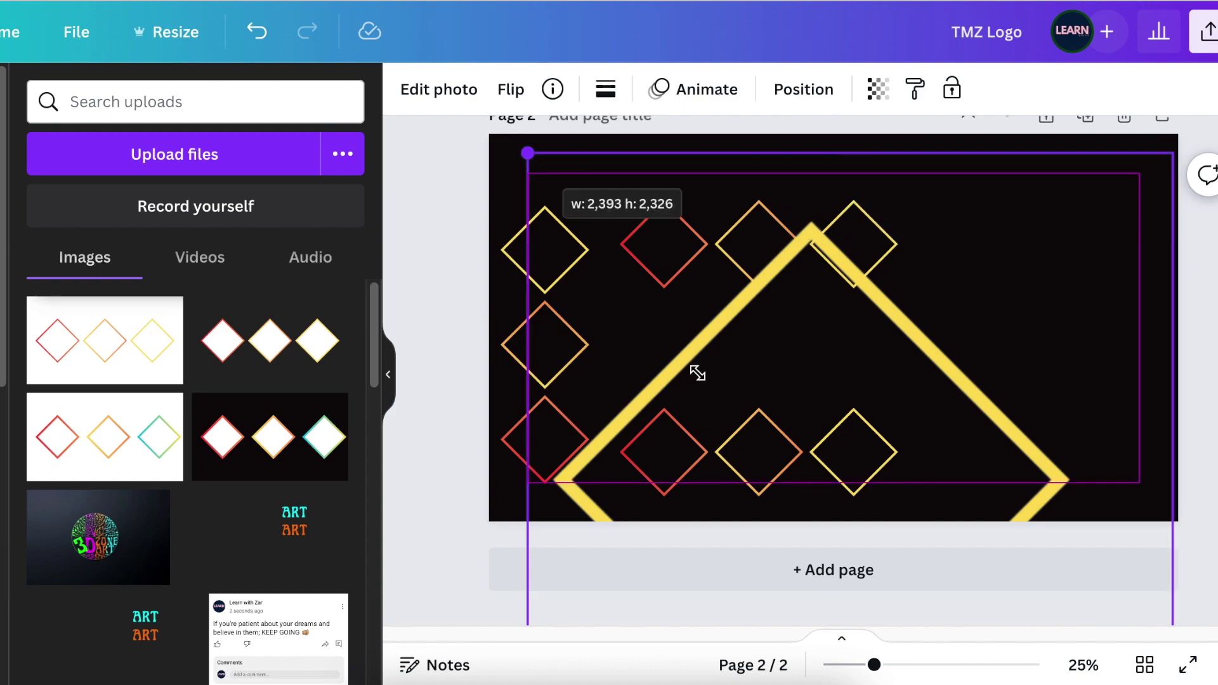
{"action": "left_click_drag", "start_coordinate": [642, 324], "coordinate": [856, 359]}
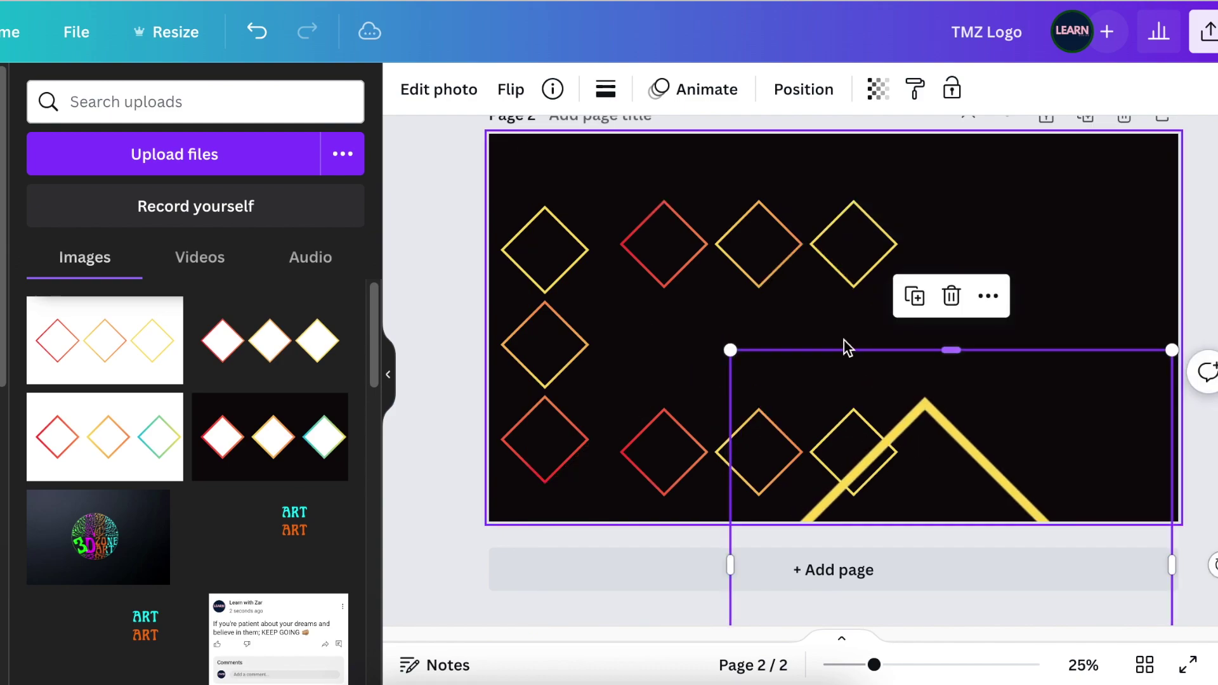
Undo three times to restore the grid, then marquee-select all diamonds and begin shrinking them
{"action": "left_click", "coordinate": [259, 35]}
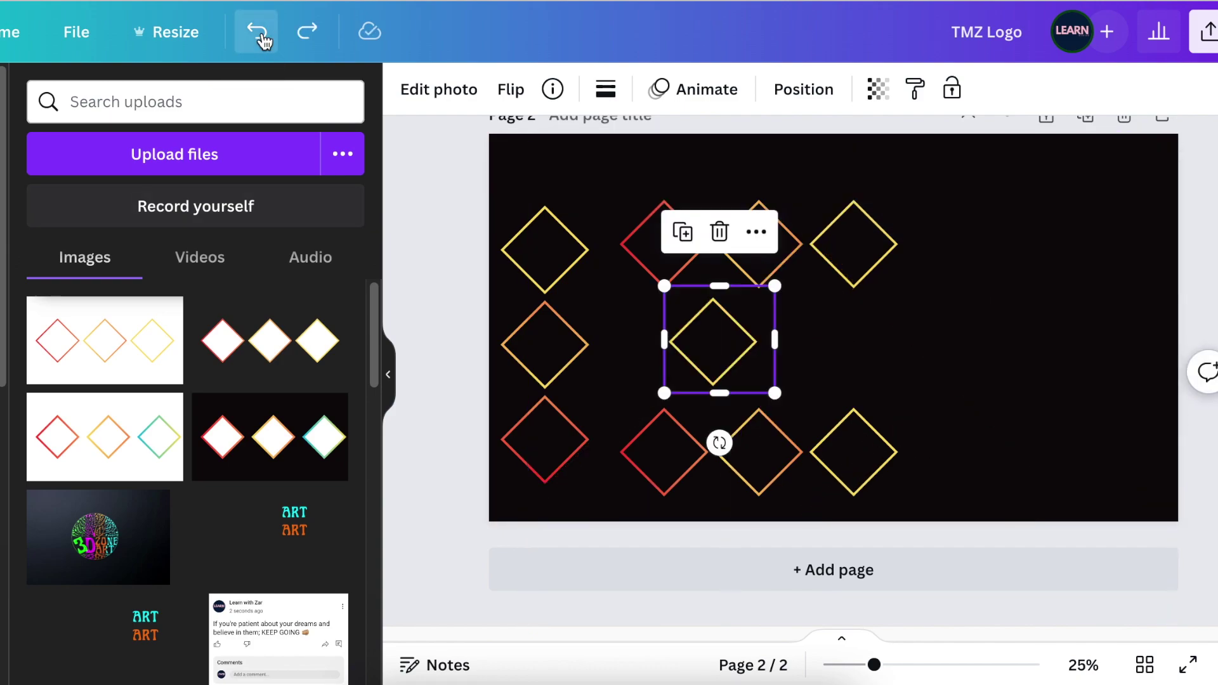
{"action": "left_click", "coordinate": [259, 34]}
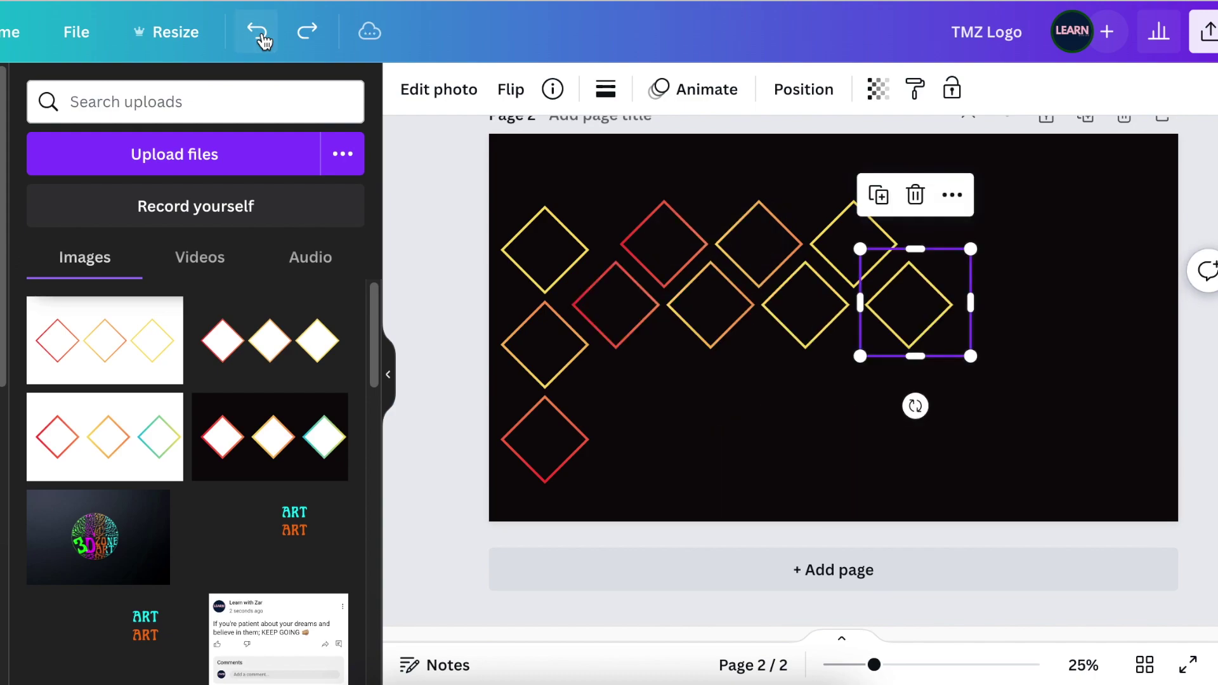
{"action": "left_click", "coordinate": [258, 38]}
{"action": "left_click_drag", "start_coordinate": [534, 162], "coordinate": [963, 424]}
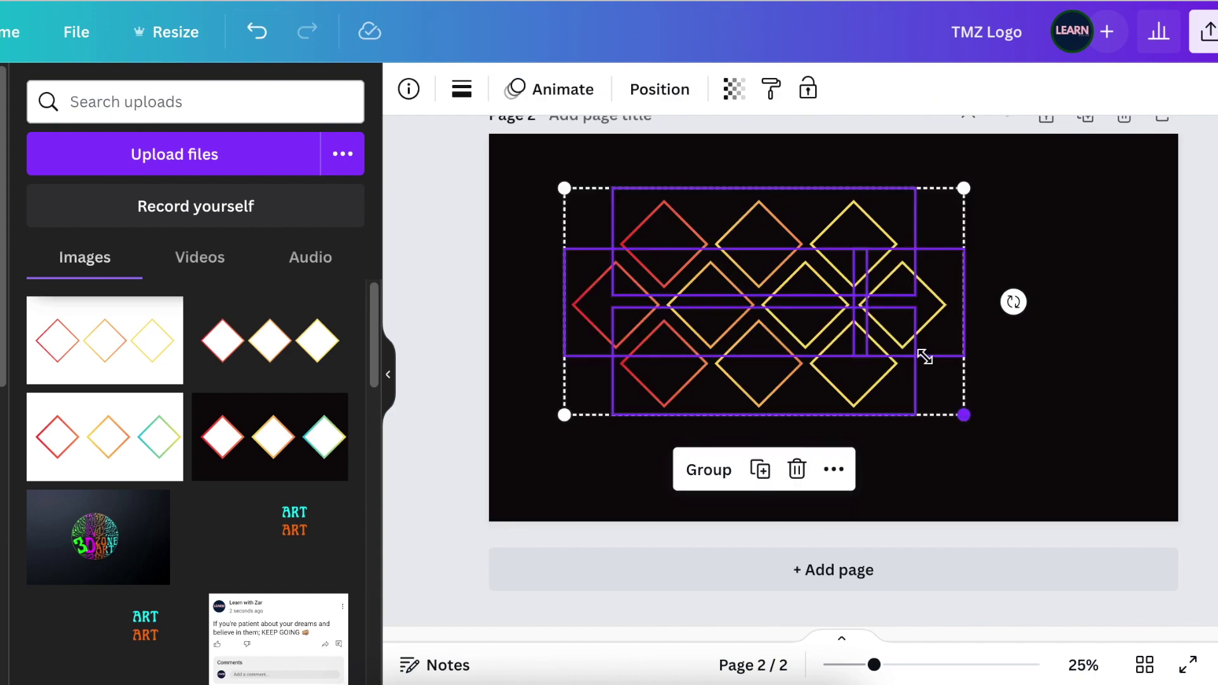
{"action": "left_click_drag", "start_coordinate": [925, 357], "coordinate": [900, 329]}
Shrink the diamond set, keep it at 0° rotation, group it, and move it toward centre
{"action": "left_click_drag", "start_coordinate": [899, 330], "coordinate": [895, 409]}
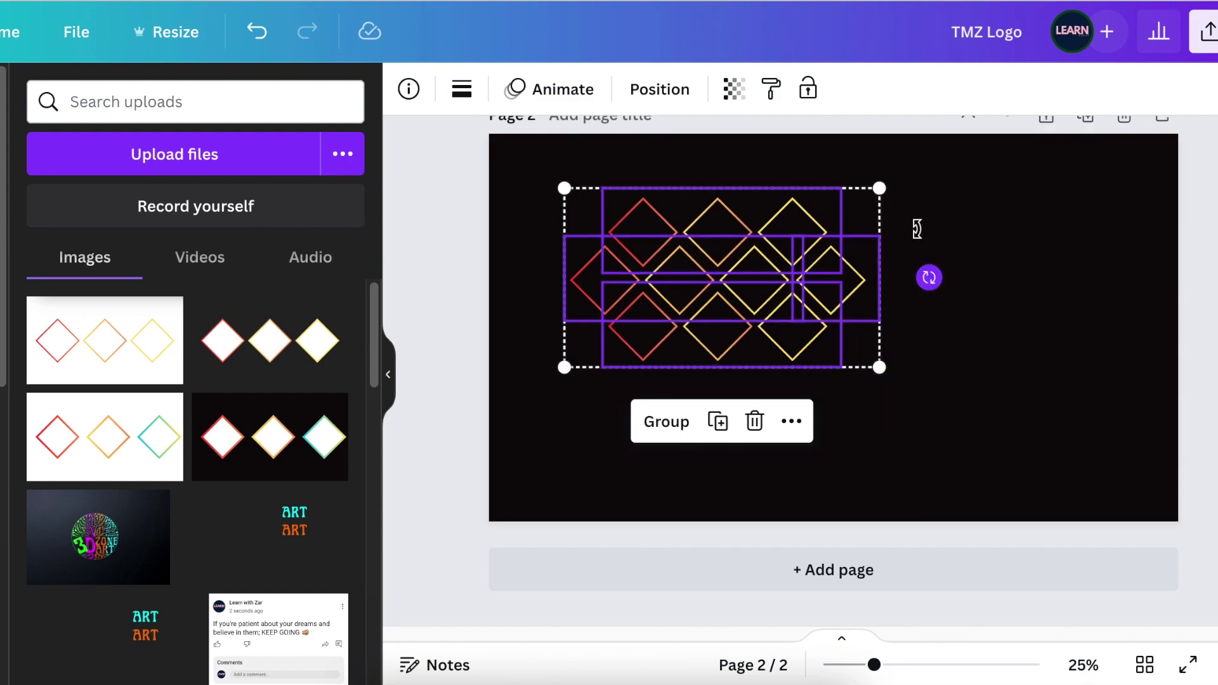
{"action": "mouse_move", "coordinate": [916, 228]}
{"action": "left_mouse_down"}
{"action": "mouse_move", "coordinate": [903, 219]}
{"action": "mouse_move", "coordinate": [903, 287]}
{"action": "left_mouse_up"}
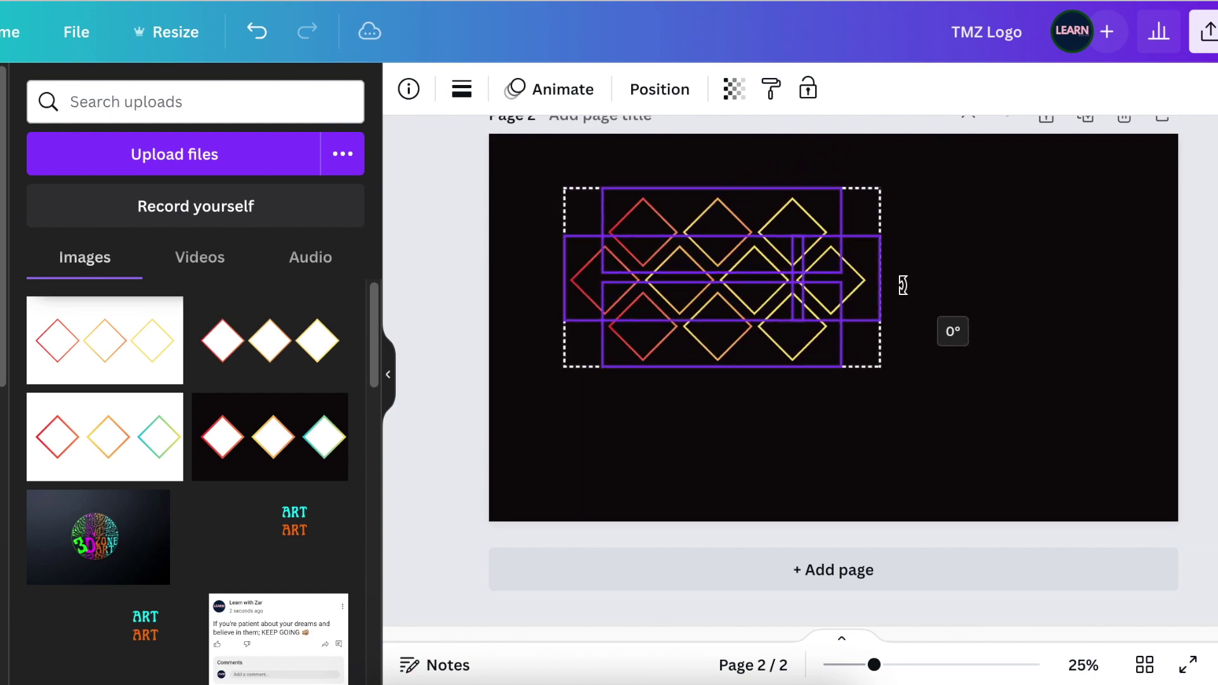
{"action": "left_click_drag", "start_coordinate": [875, 353], "coordinate": [874, 353]}
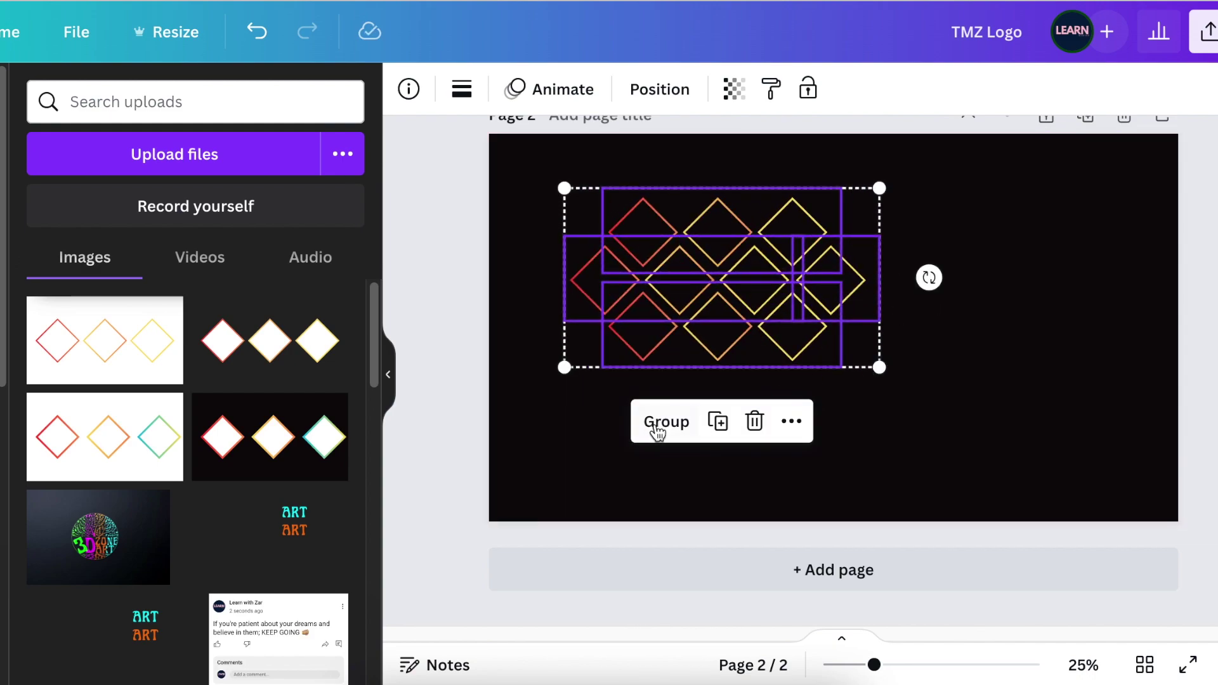
{"action": "left_click", "coordinate": [663, 431]}
{"action": "left_click_drag", "start_coordinate": [729, 349], "coordinate": [775, 341]}
{"action": "left_click", "coordinate": [541, 402]}
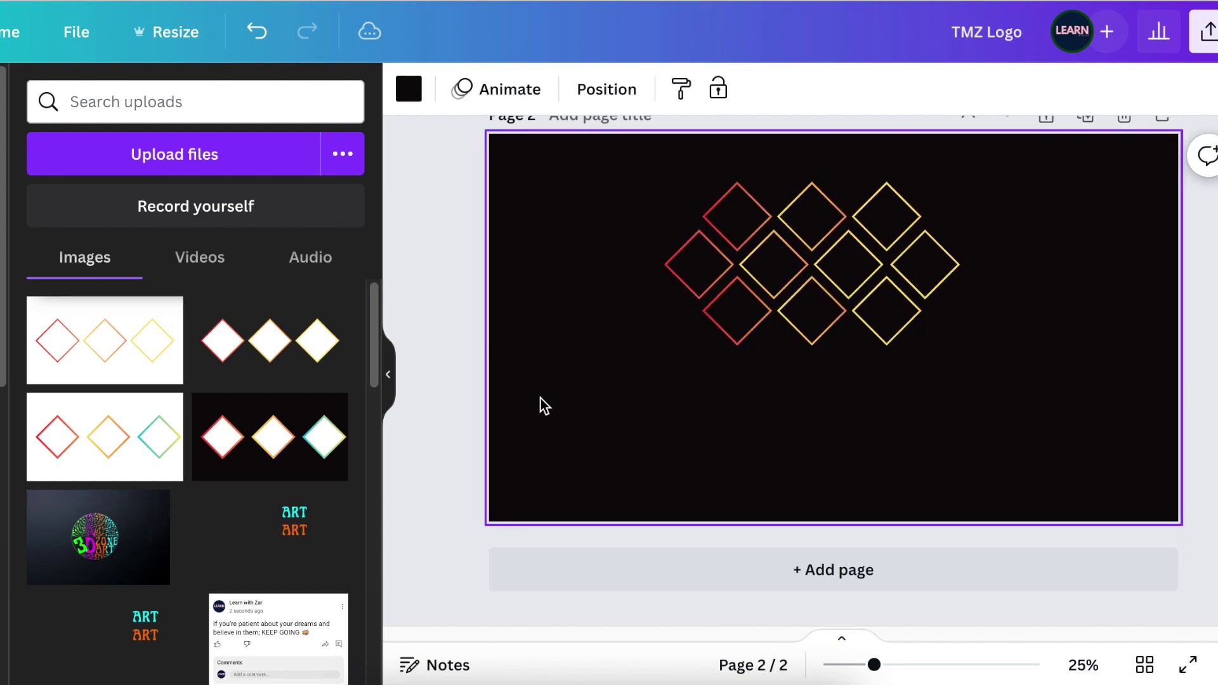
Place enlarged STARS ACADEMY text below the diamonds, then centre the whole logo
{"action": "key", "text": "t"}
{"action": "left_click_drag", "start_coordinate": [802, 322], "coordinate": [569, 325]}
{"action": "left_click_drag", "start_coordinate": [740, 380], "coordinate": [824, 463]}
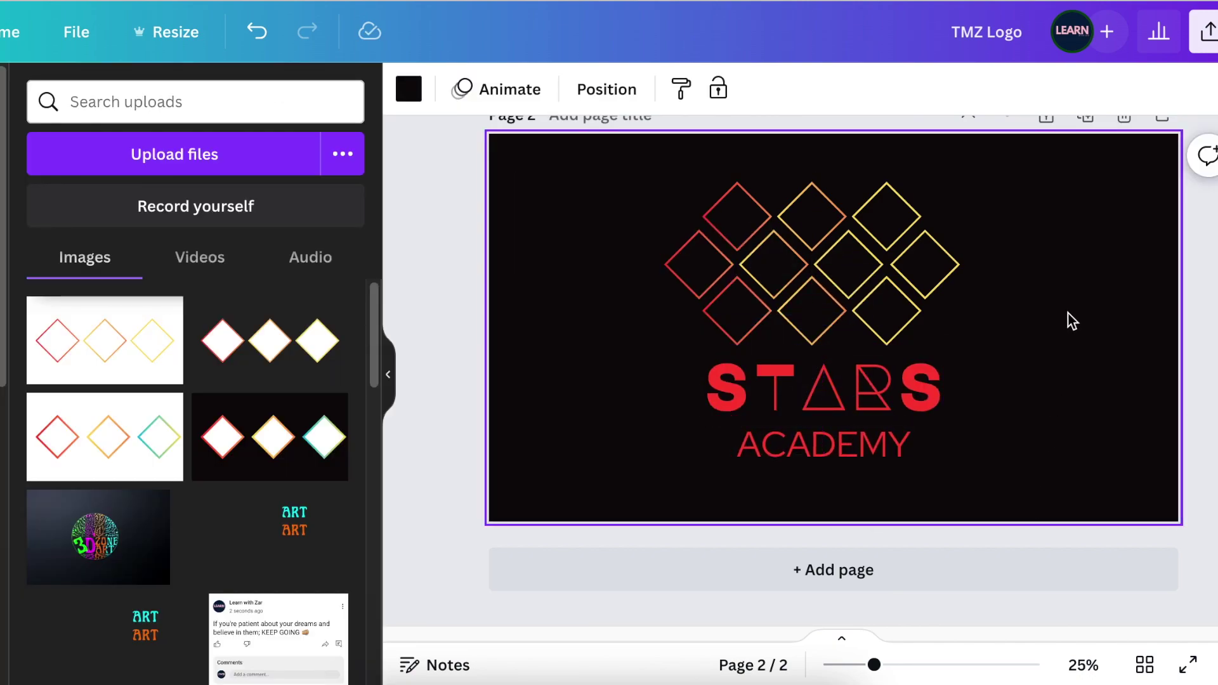
{"action": "mouse_move", "coordinate": [393, 157]}
{"action": "left_mouse_down"}
{"action": "mouse_move", "coordinate": [978, 423]}
{"action": "mouse_move", "coordinate": [994, 465]}
{"action": "mouse_move", "coordinate": [985, 455]}
{"action": "left_mouse_up"}
{"action": "left_click_drag", "start_coordinate": [892, 367], "coordinate": [908, 363]}
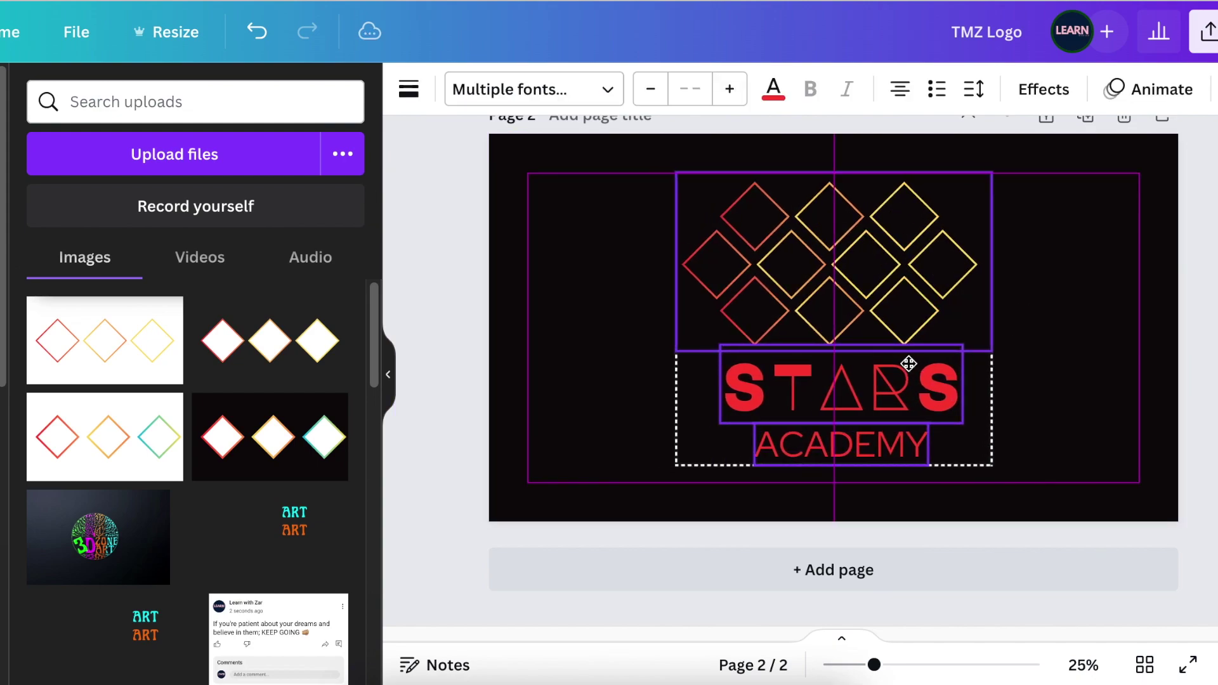
Limit the PNG download to Page 2 only
{"action": "left_click", "coordinate": [1205, 31]}
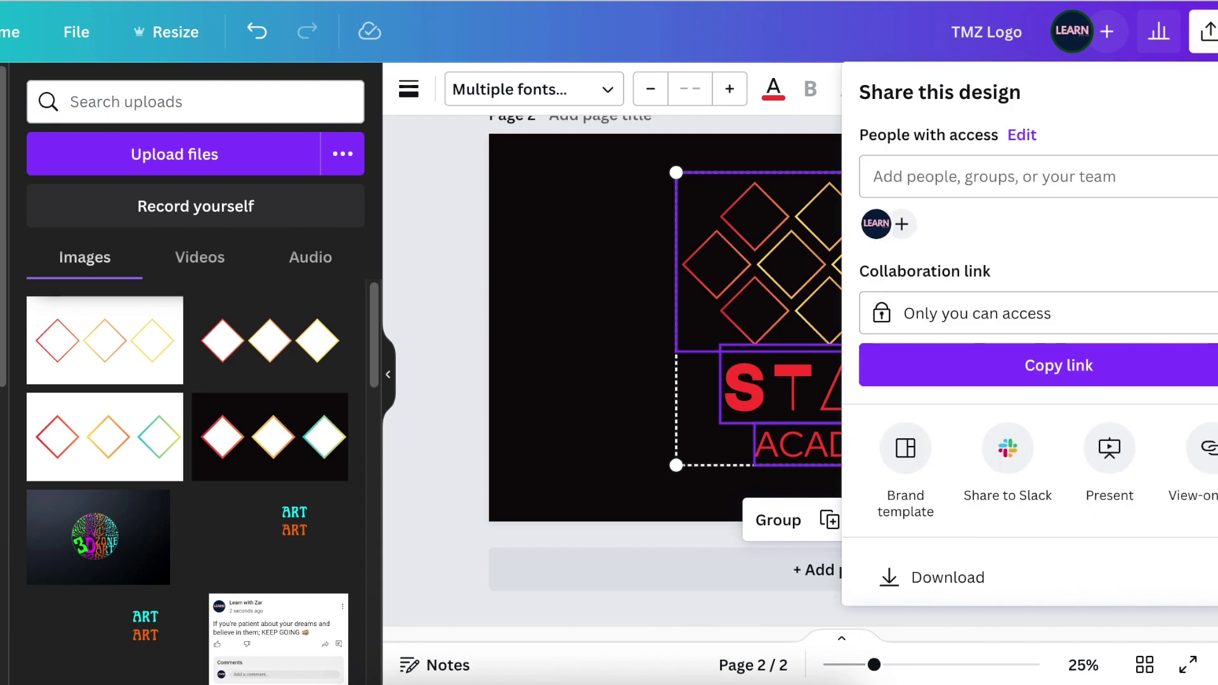
{"action": "left_click", "coordinate": [1014, 579]}
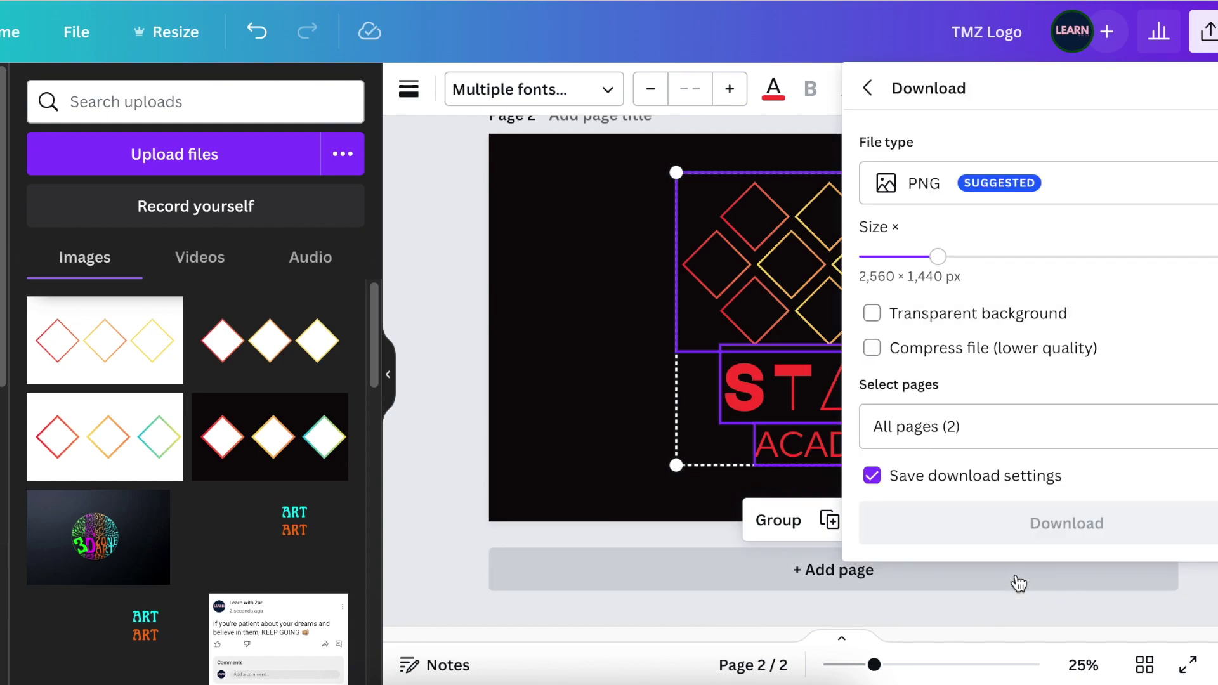
{"action": "left_click", "coordinate": [1047, 427]}
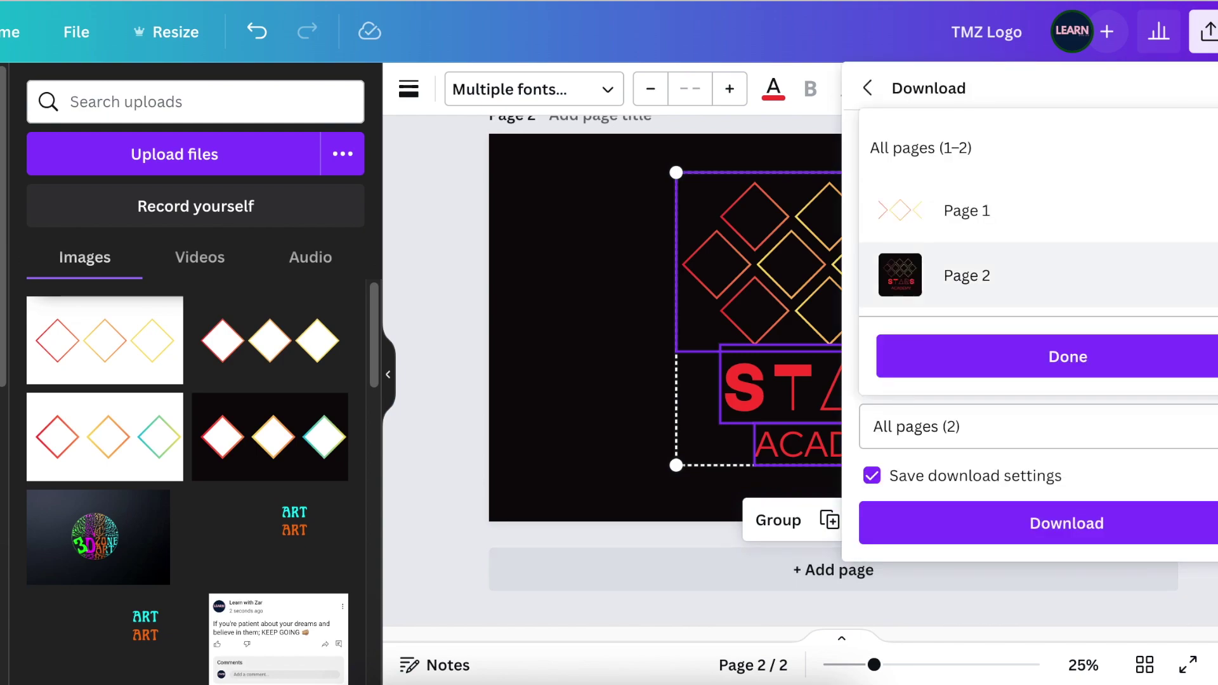
{"action": "left_click", "coordinate": [921, 148]}
{"action": "left_click", "coordinate": [967, 275]}
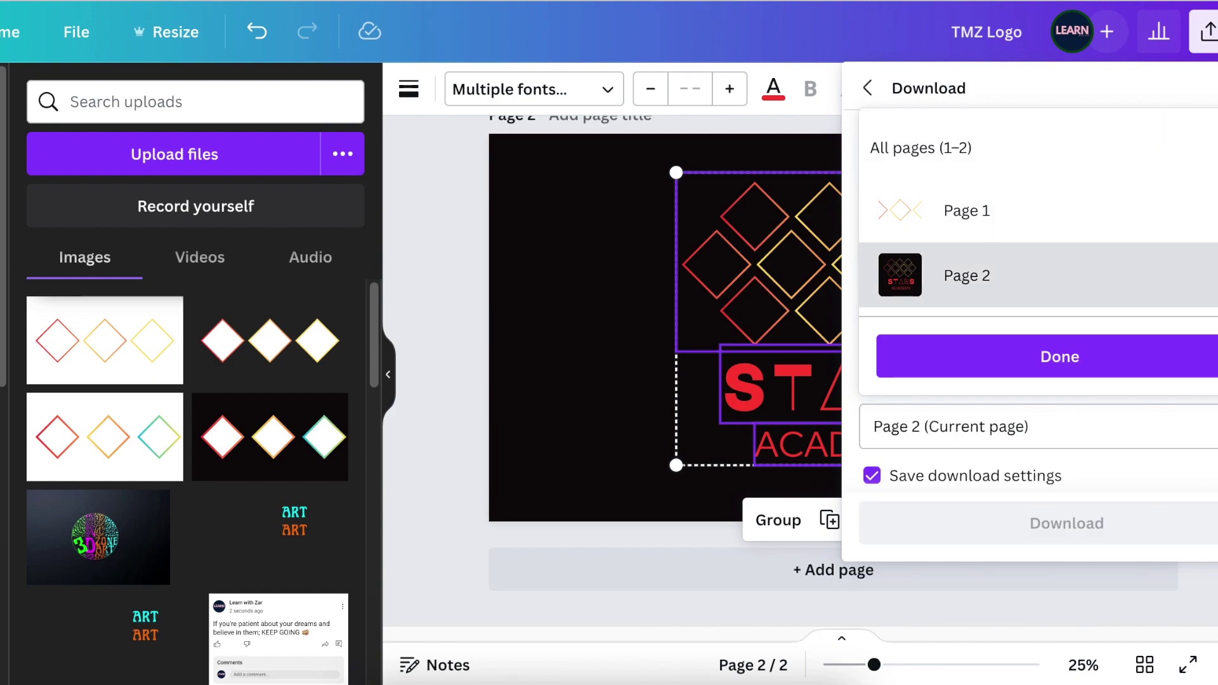
{"action": "left_click", "coordinate": [1206, 365]}
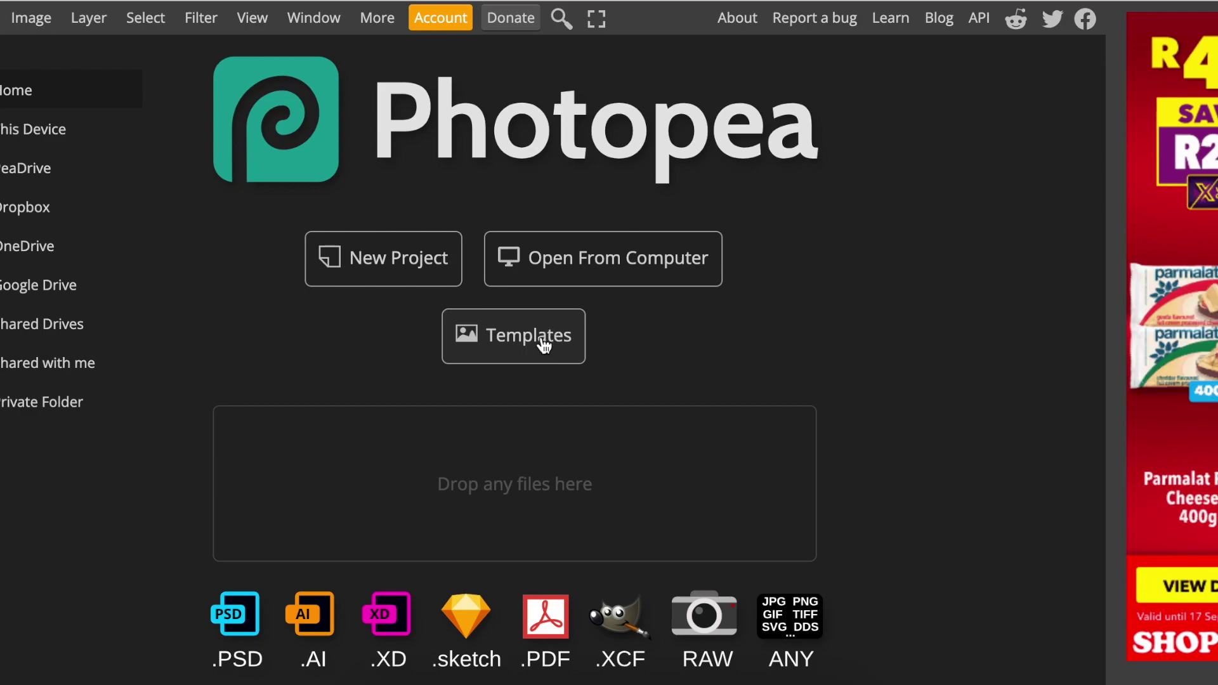
Open a GraphicsFamily logo mockup template from the gallery and edit its placeholder logo
{"action": "left_click", "coordinate": [541, 343]}
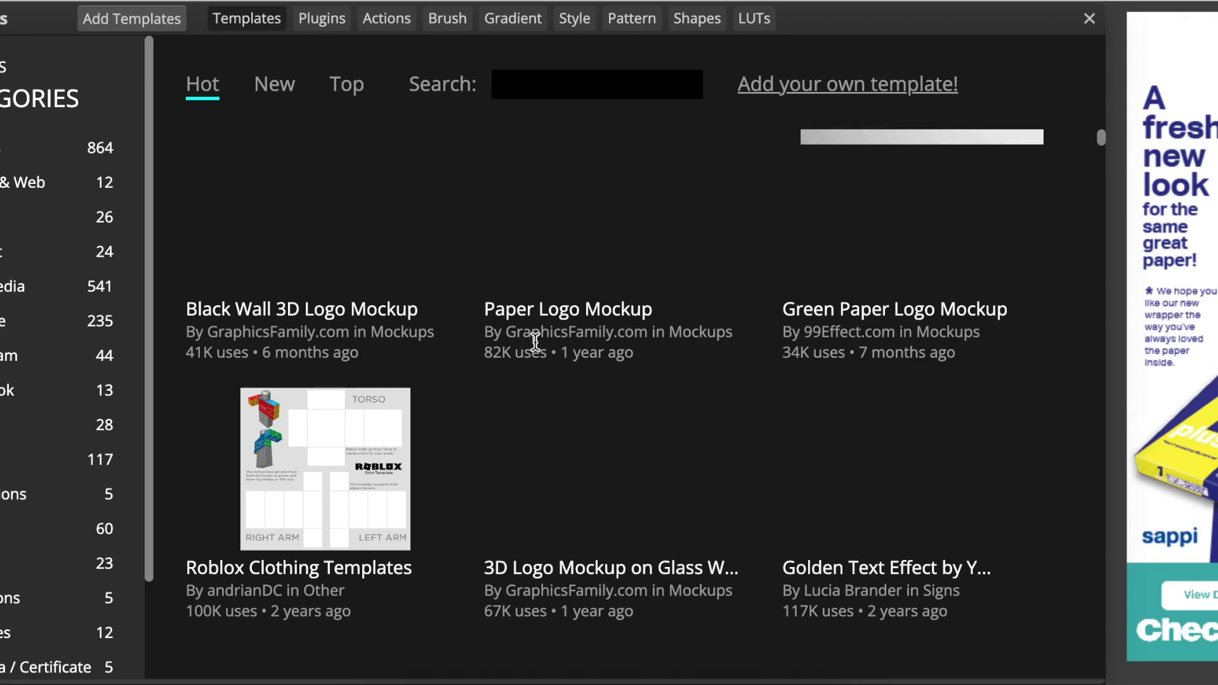
{"action": "left_click", "coordinate": [535, 343]}
{"action": "double_click", "coordinate": [866, 406]}
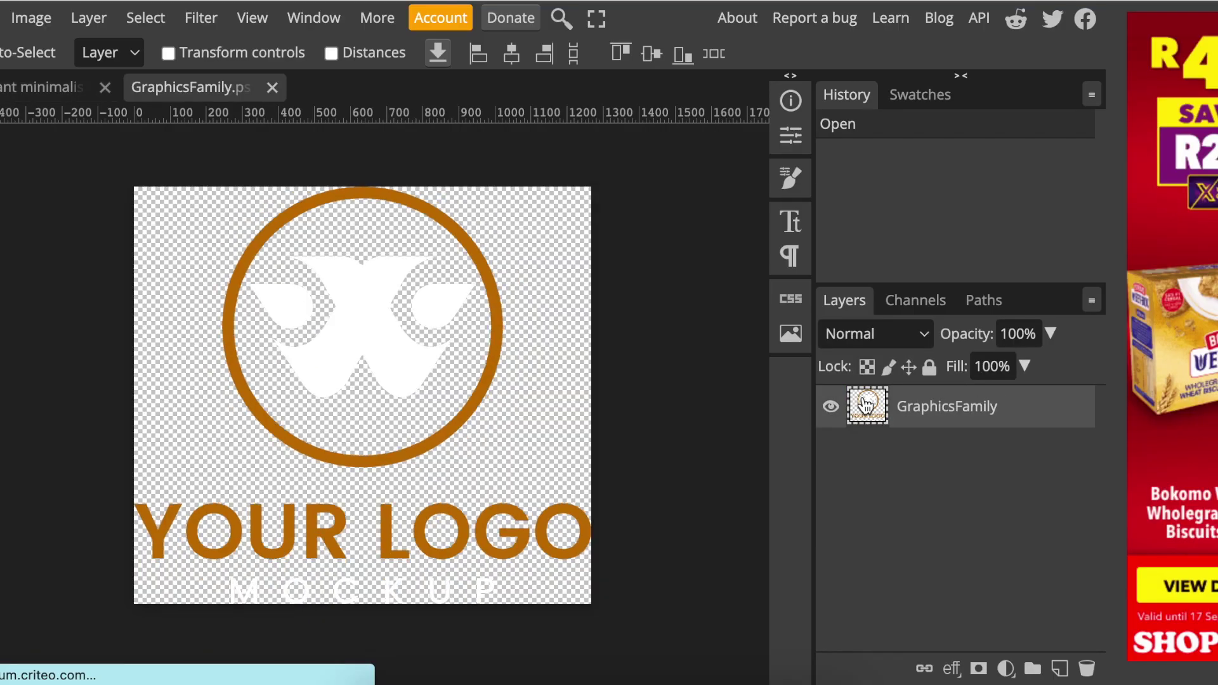
Hide the GraphicsFamily placeholder and place the downloaded STARS ACADEMY PNG, enlarged to fill the canvas
{"action": "left_click", "coordinate": [833, 409]}
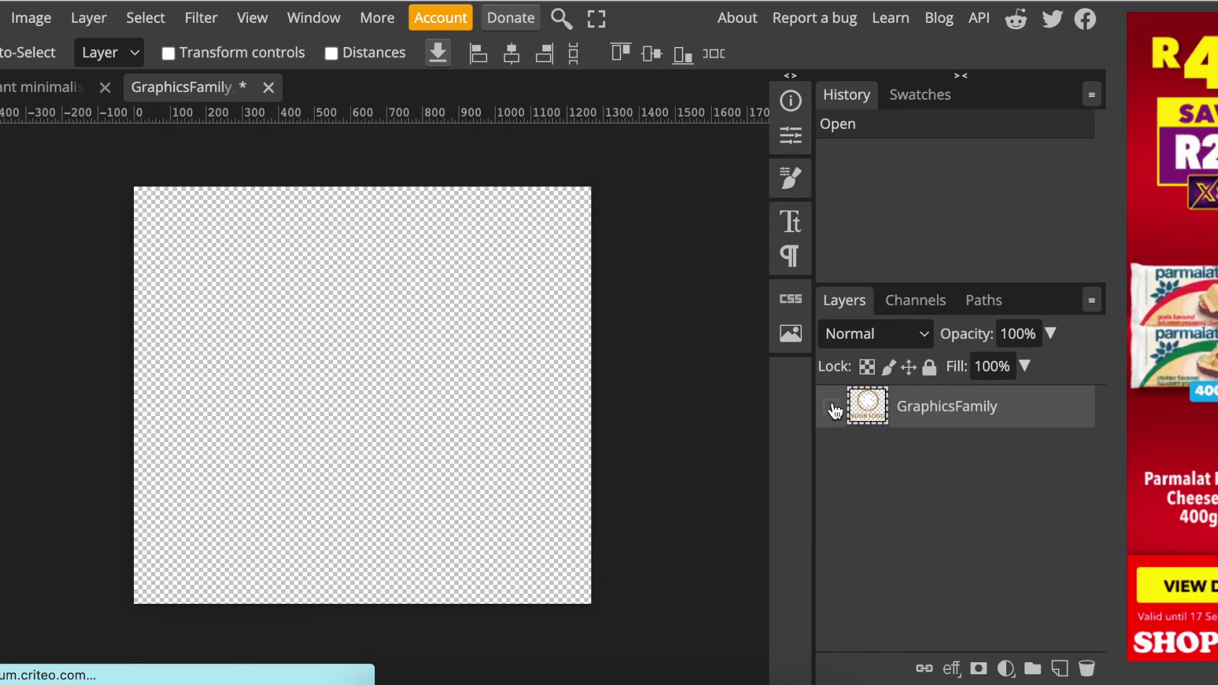
{"action": "left_click", "coordinate": [1157, 2]}
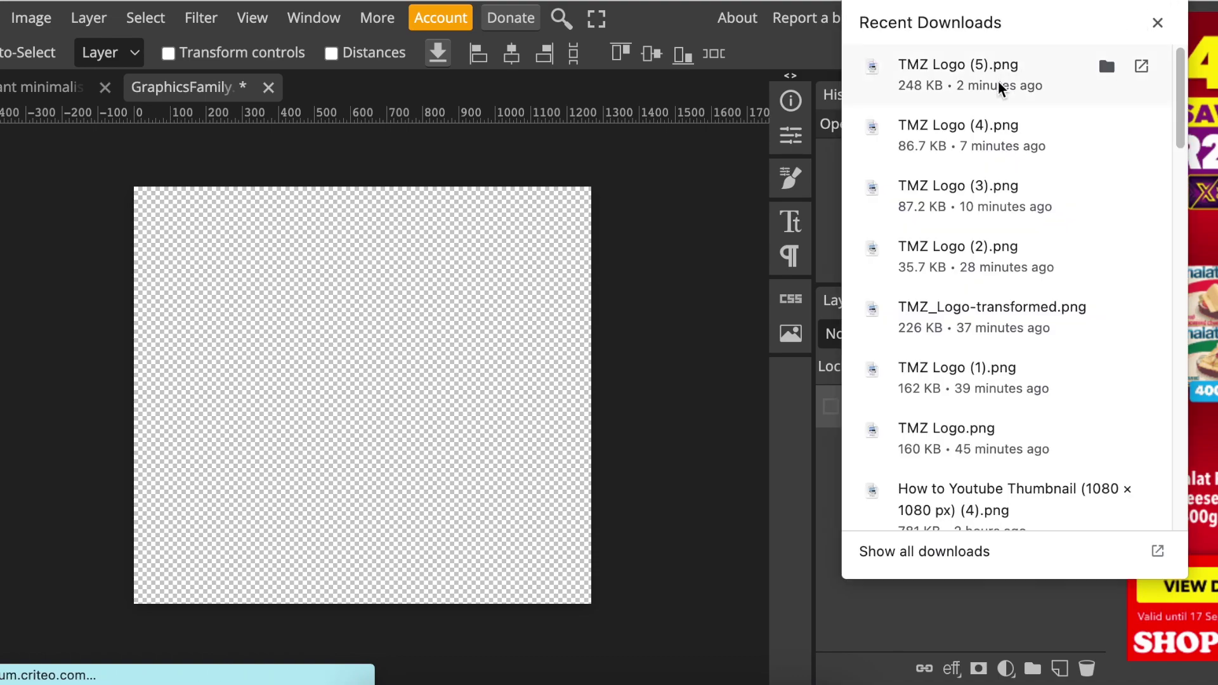
{"action": "left_click_drag", "start_coordinate": [968, 94], "coordinate": [507, 357]}
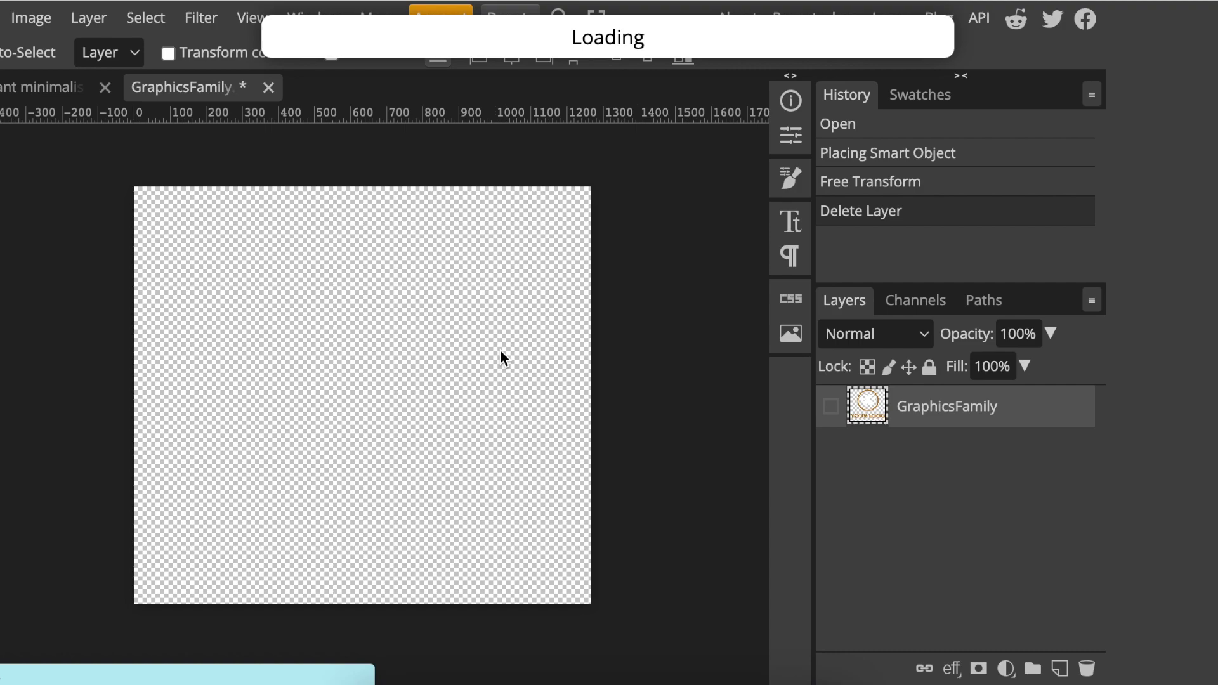
{"action": "mouse_move", "coordinate": [626, 241]}
{"action": "left_mouse_down"}
{"action": "mouse_move", "coordinate": [678, 214]}
{"action": "mouse_move", "coordinate": [402, 531]}
{"action": "left_mouse_up"}
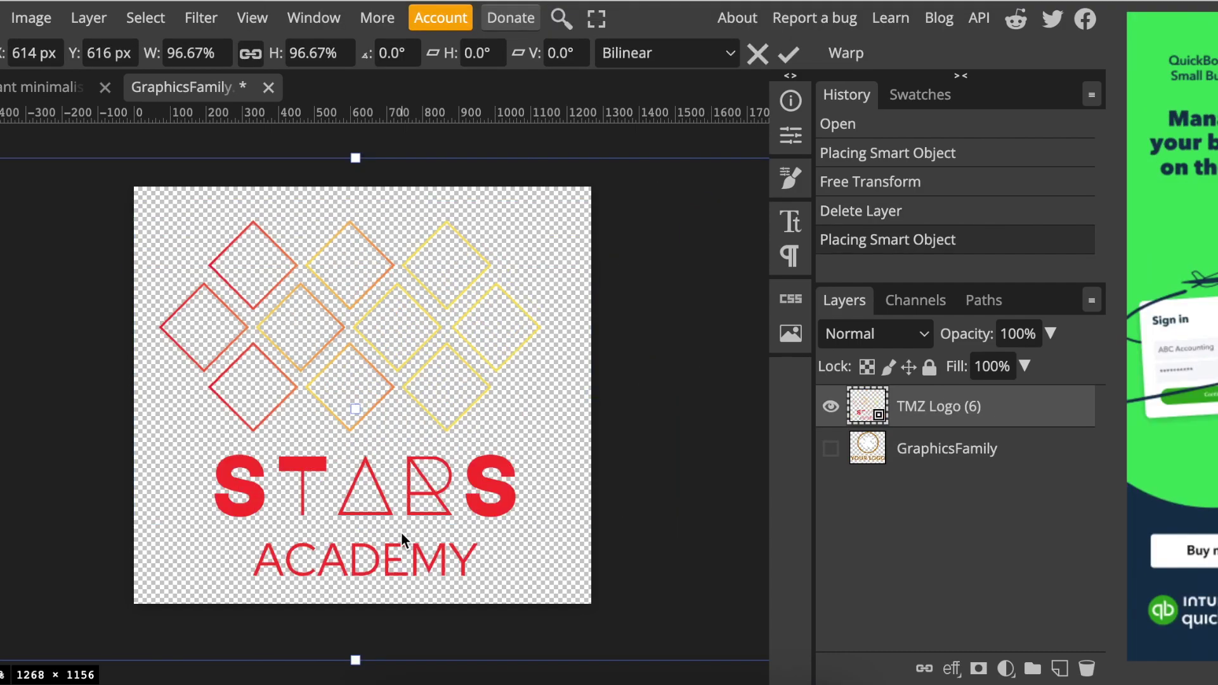
{"action": "key", "text": "Return"}
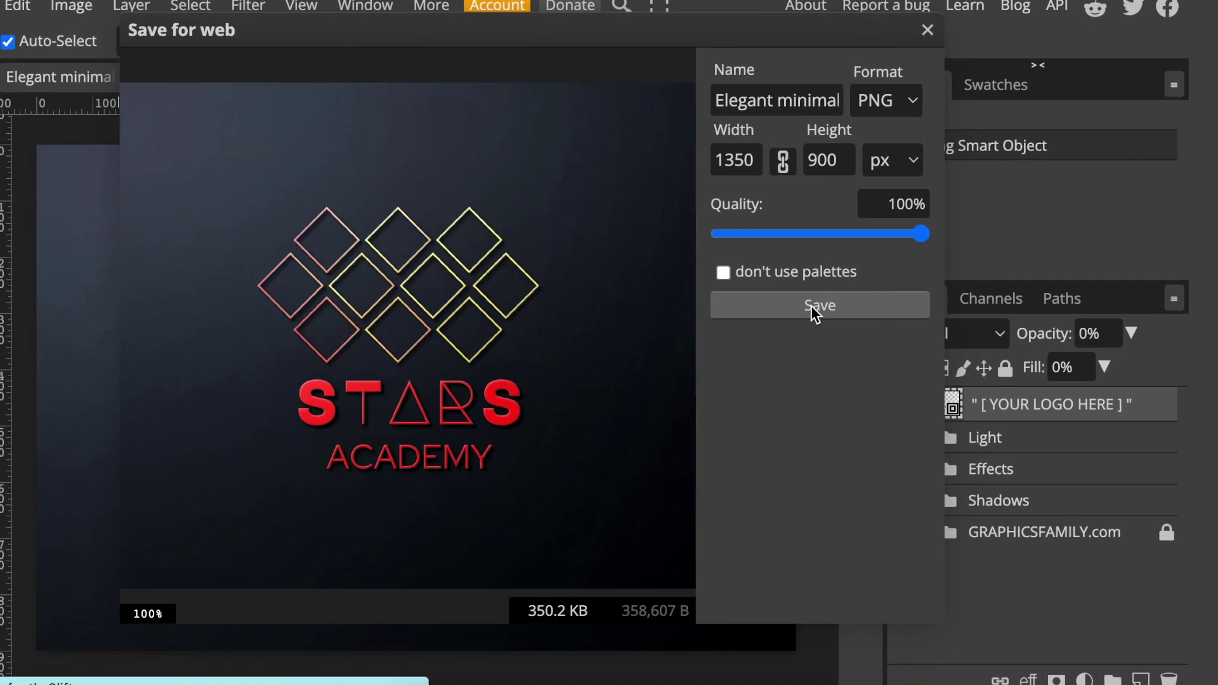
Save the dark STARS ACADEMY mockup as a PNG from Save for web
{"action": "left_click", "coordinate": [801, 311]}
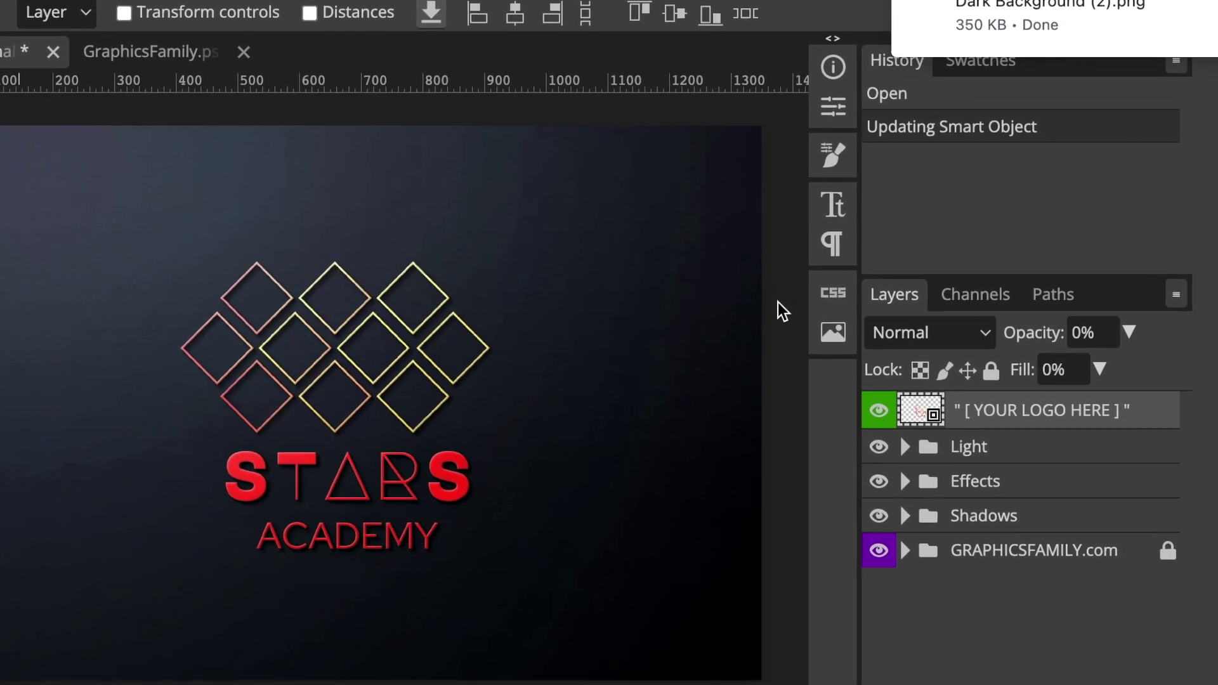